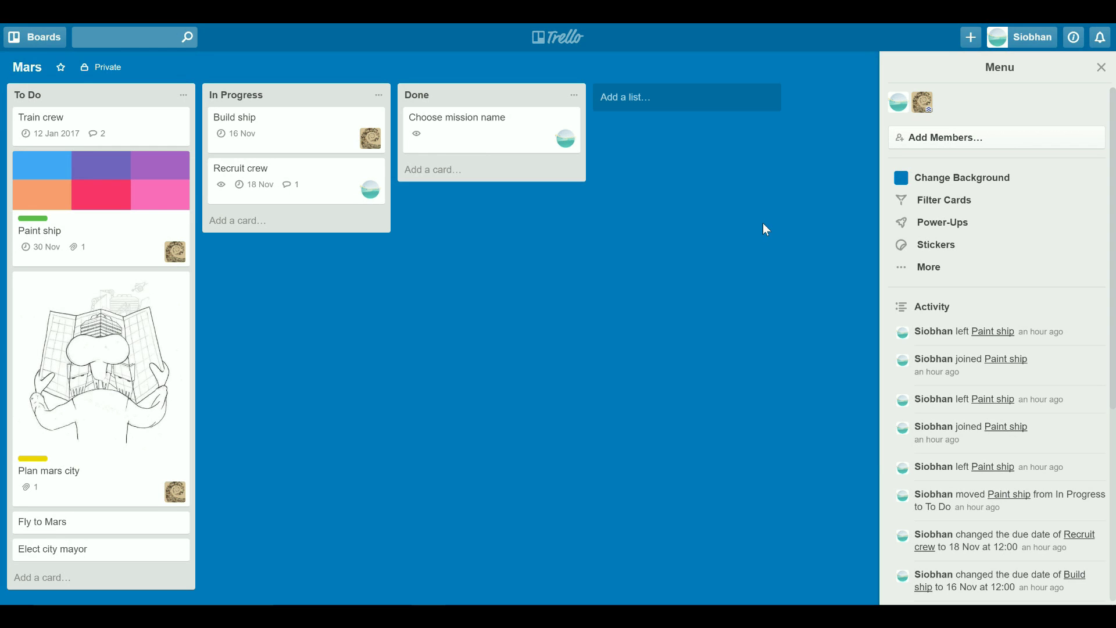
Add your avatar to Paint ship, give Train crew the red Low label, and move Paint ship to In Progress
{"action": "mouse_move", "coordinate": [898, 102]}
{"action": "left_mouse_down"}
{"action": "mouse_move", "coordinate": [660, 154]}
{"action": "mouse_move", "coordinate": [84, 233]}
{"action": "mouse_move", "coordinate": [116, 250]}
{"action": "left_mouse_up"}
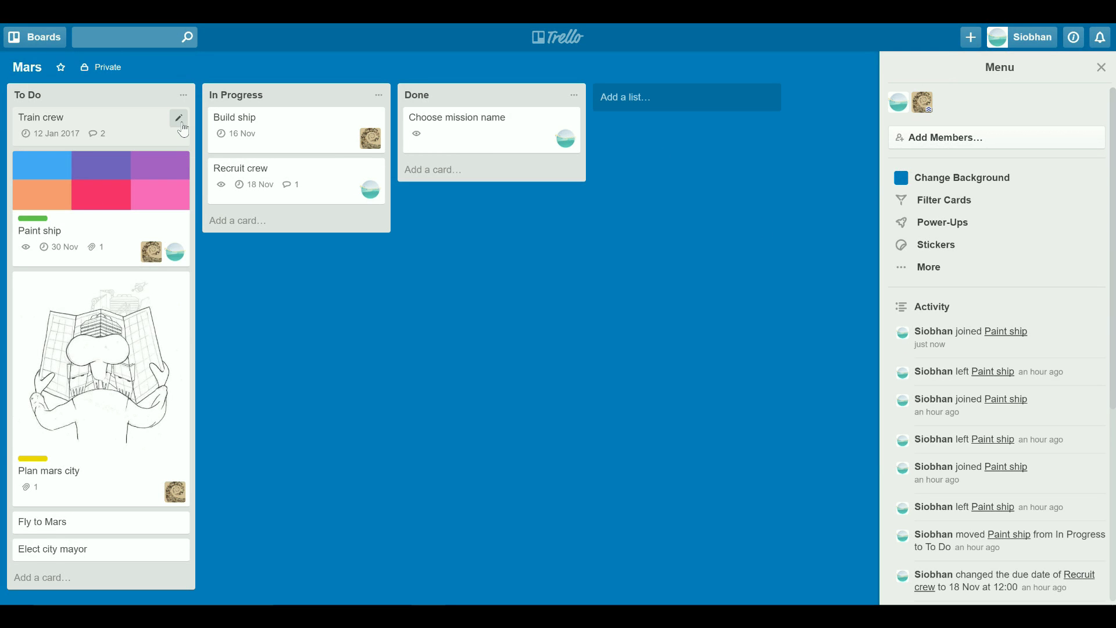
{"action": "left_click", "coordinate": [178, 117]}
{"action": "left_click", "coordinate": [227, 117]}
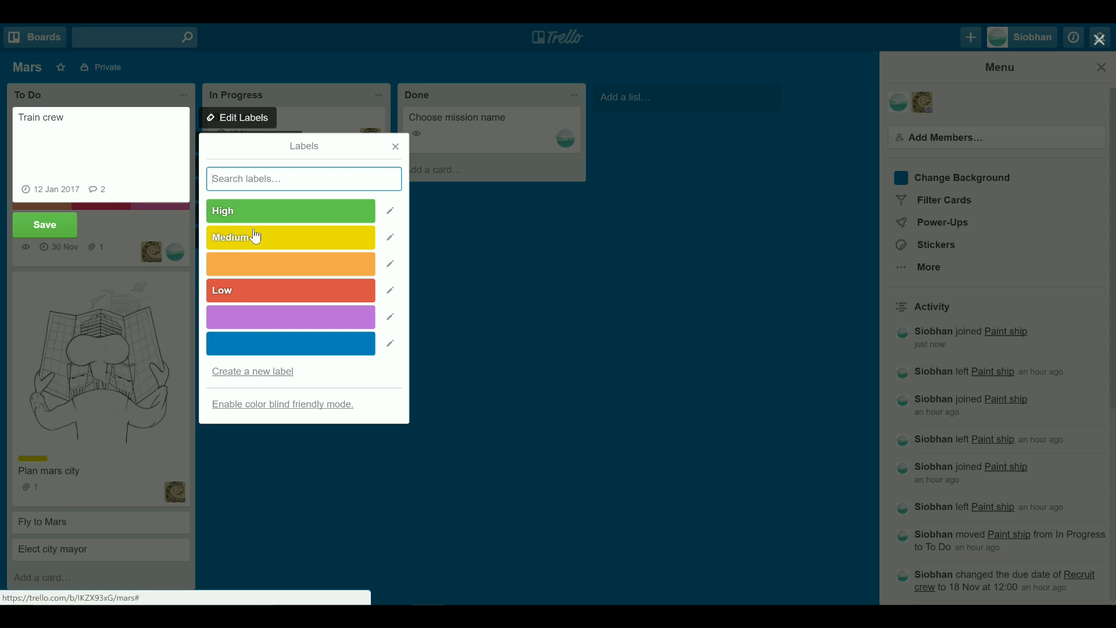
{"action": "left_click", "coordinate": [254, 294]}
{"action": "left_click", "coordinate": [44, 236]}
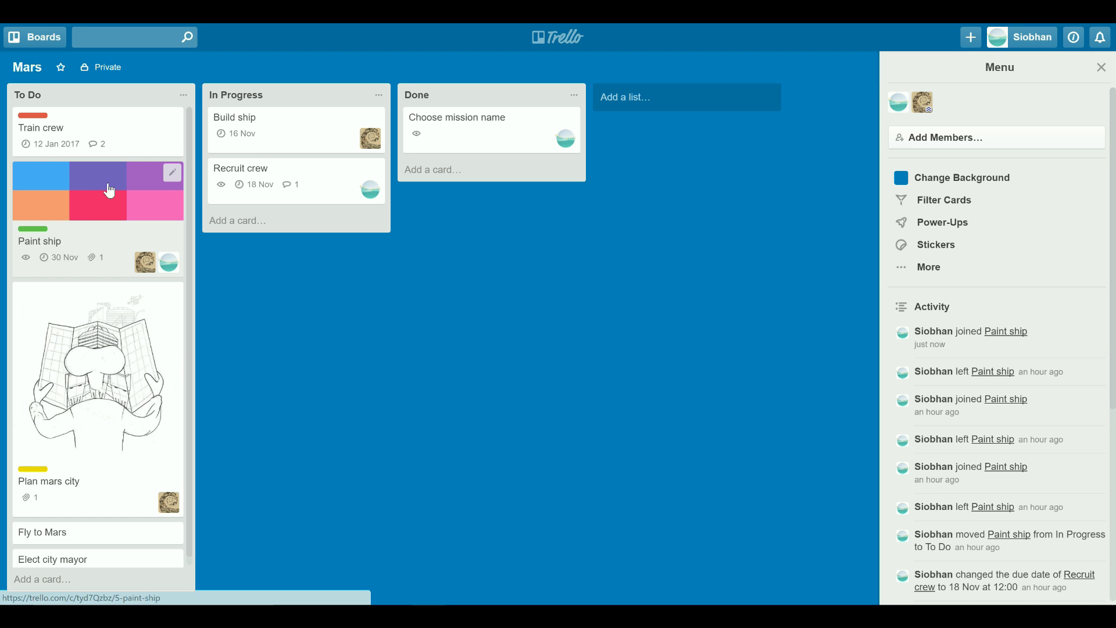
{"action": "left_click_drag", "start_coordinate": [109, 190], "coordinate": [314, 216]}
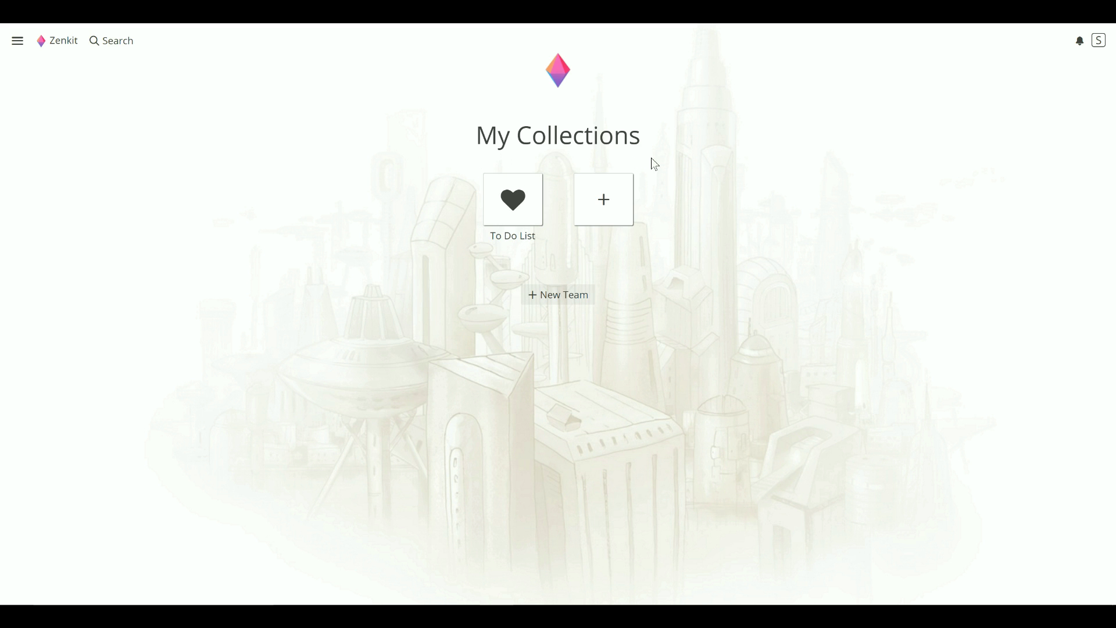
Open the Create a new team dialog from the My Collections page
{"action": "left_click", "coordinate": [564, 299]}
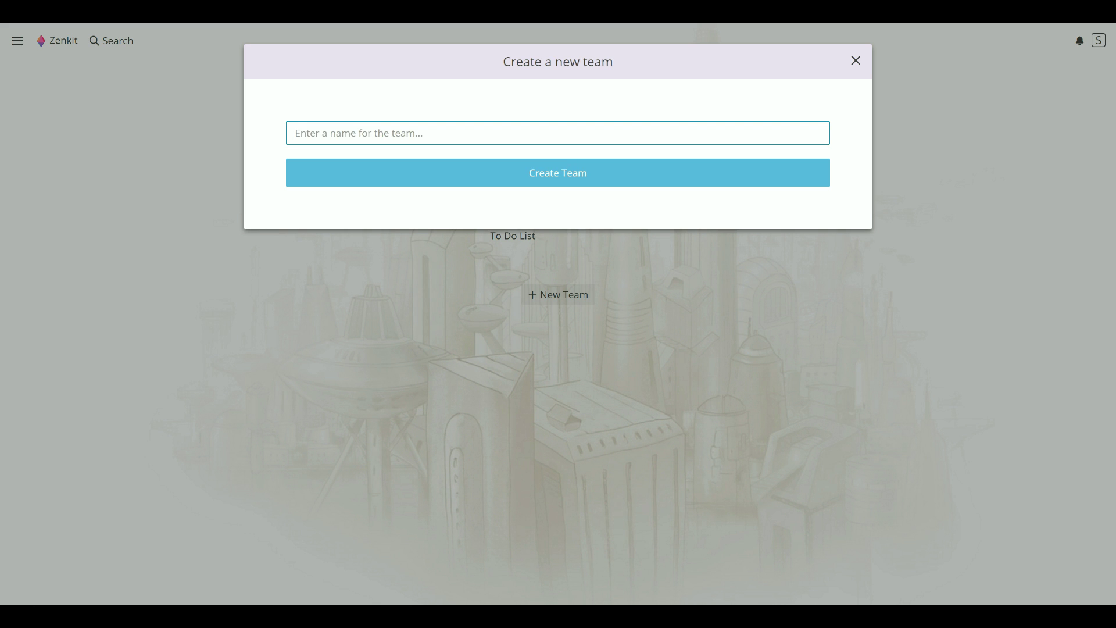
Create a team named 'Mars Mission'
{"action": "type", "text": "M"}
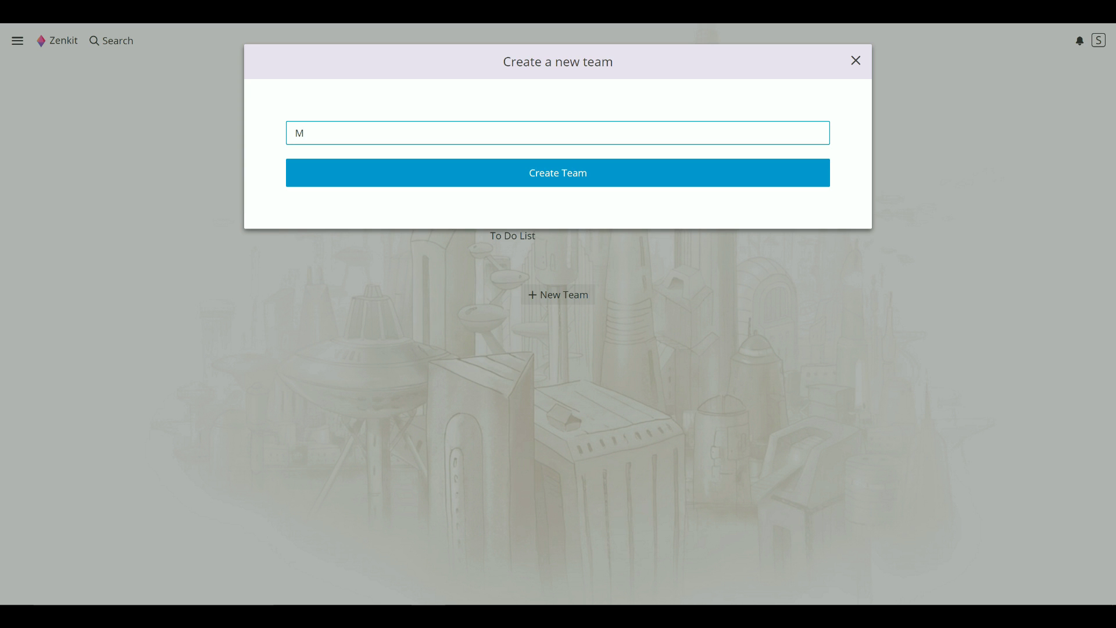
{"action": "type", "text": "ars Mission"}
{"action": "left_click", "coordinate": [562, 170]}
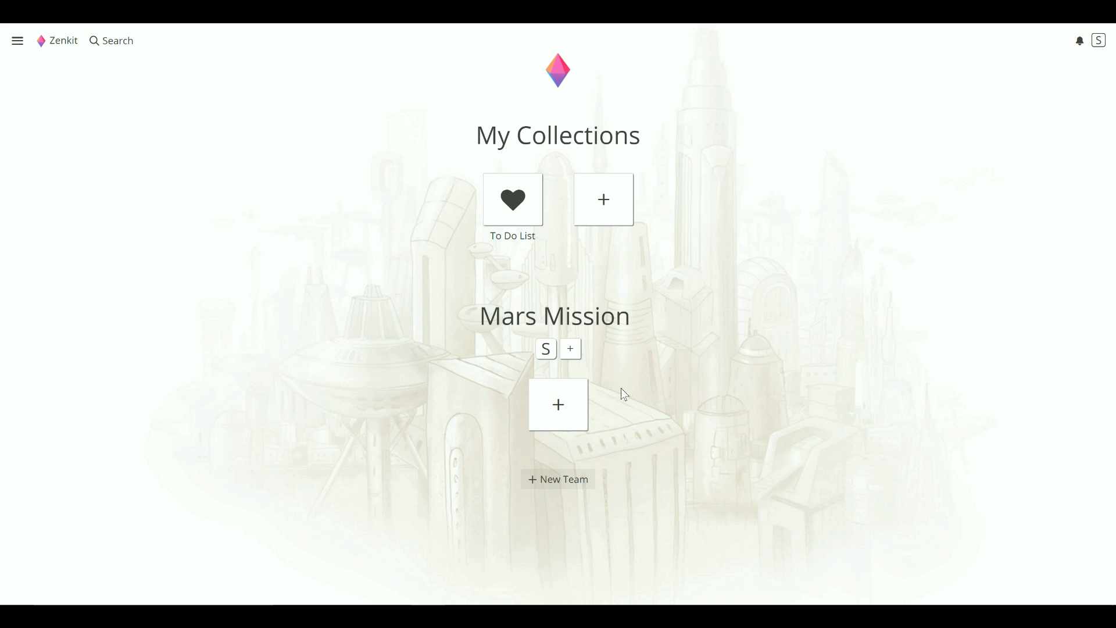
Import the Trello board 'Mars' as a Mars Mission collection and open it
{"action": "left_click", "coordinate": [560, 414]}
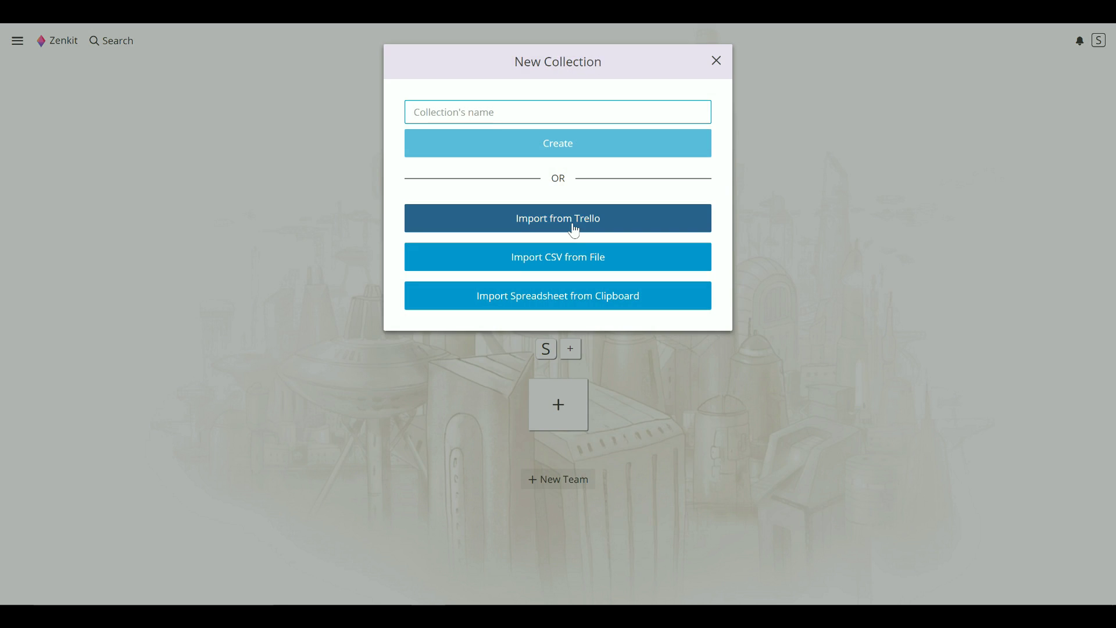
{"action": "left_click", "coordinate": [575, 226]}
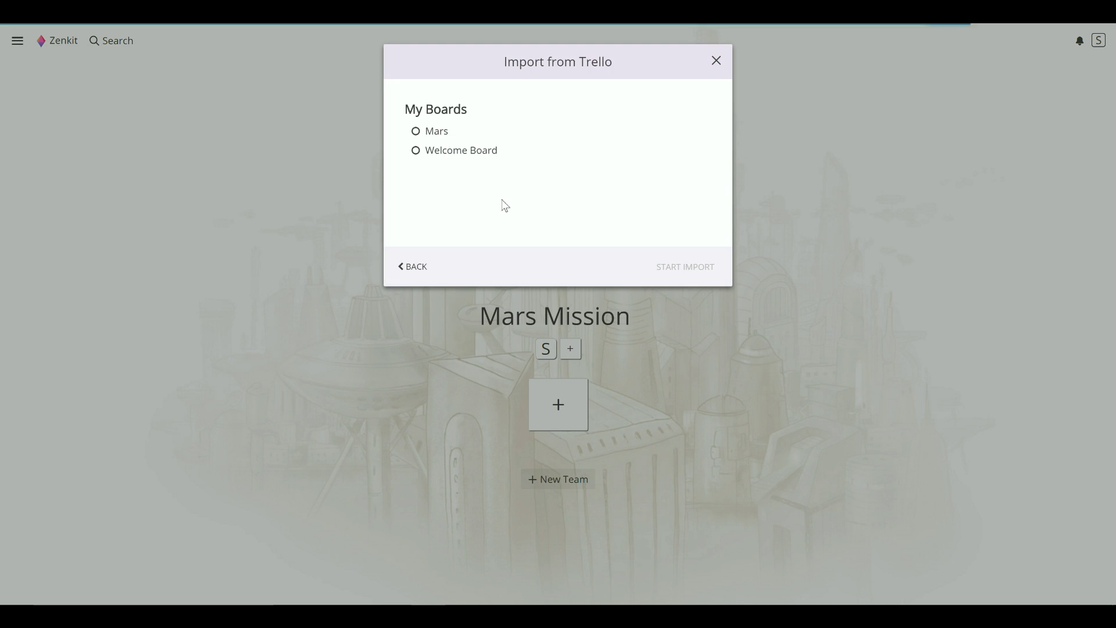
{"action": "left_click", "coordinate": [442, 139]}
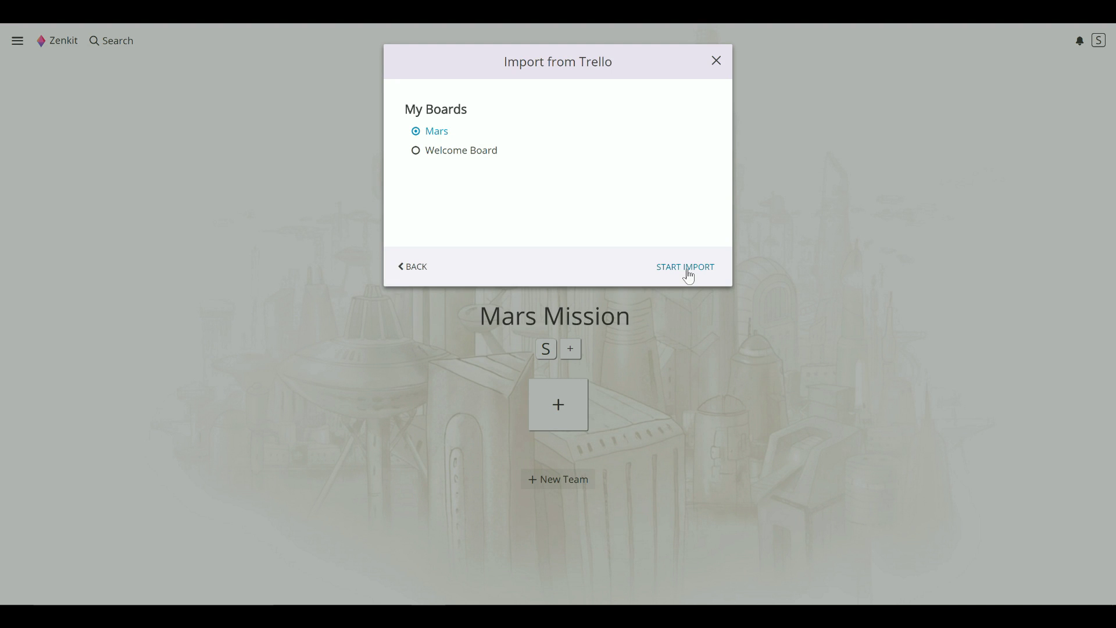
{"action": "left_click", "coordinate": [690, 271]}
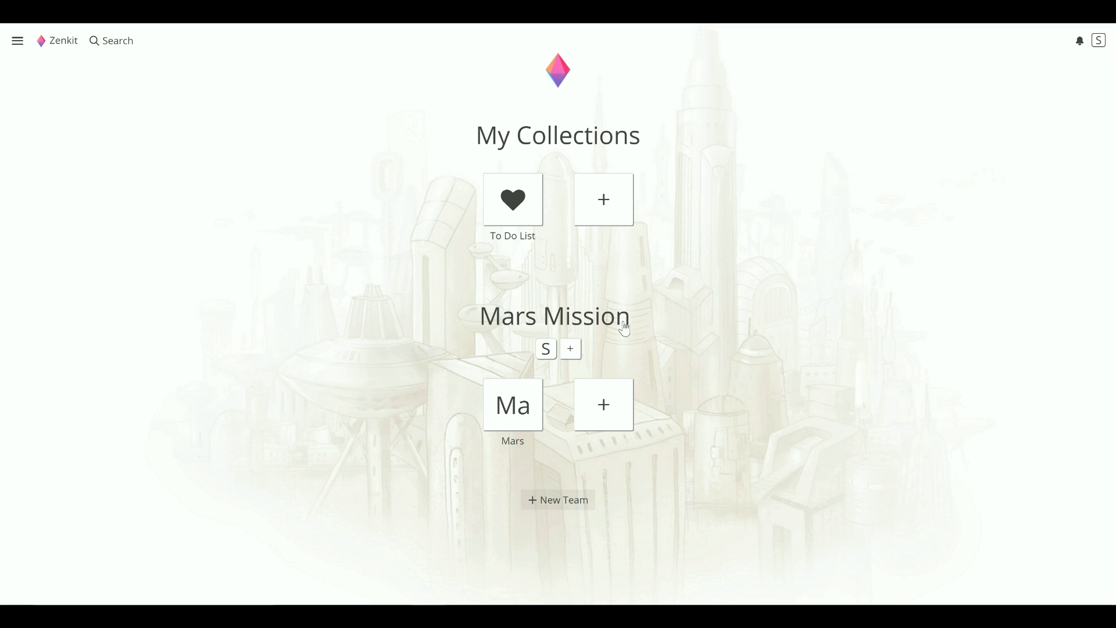
{"action": "left_click", "coordinate": [515, 415]}
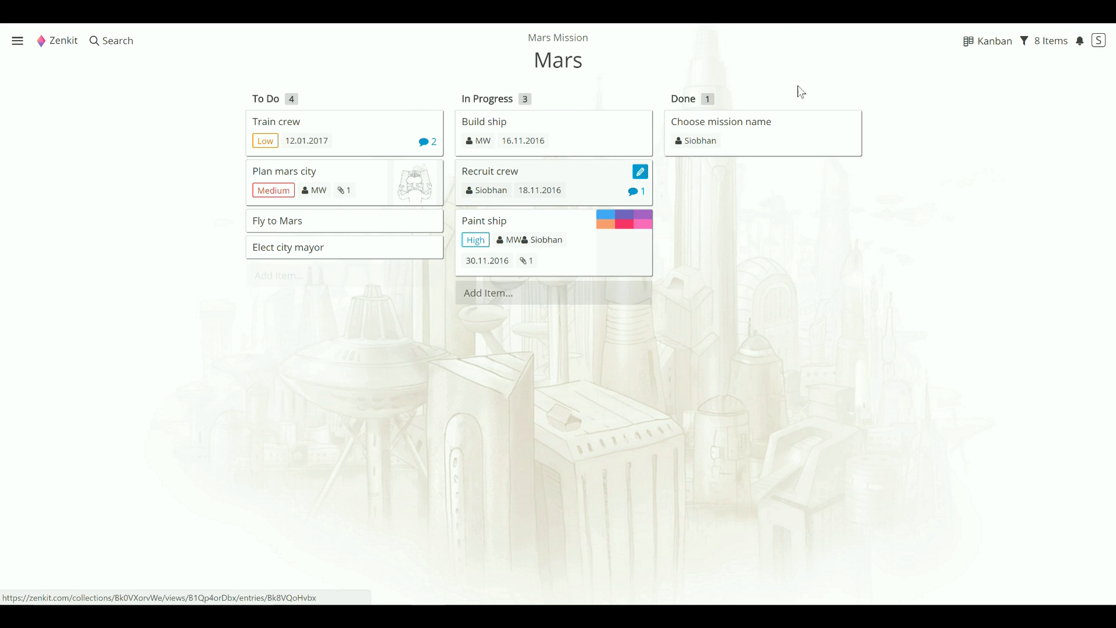
{"action": "left_click", "coordinate": [970, 47]}
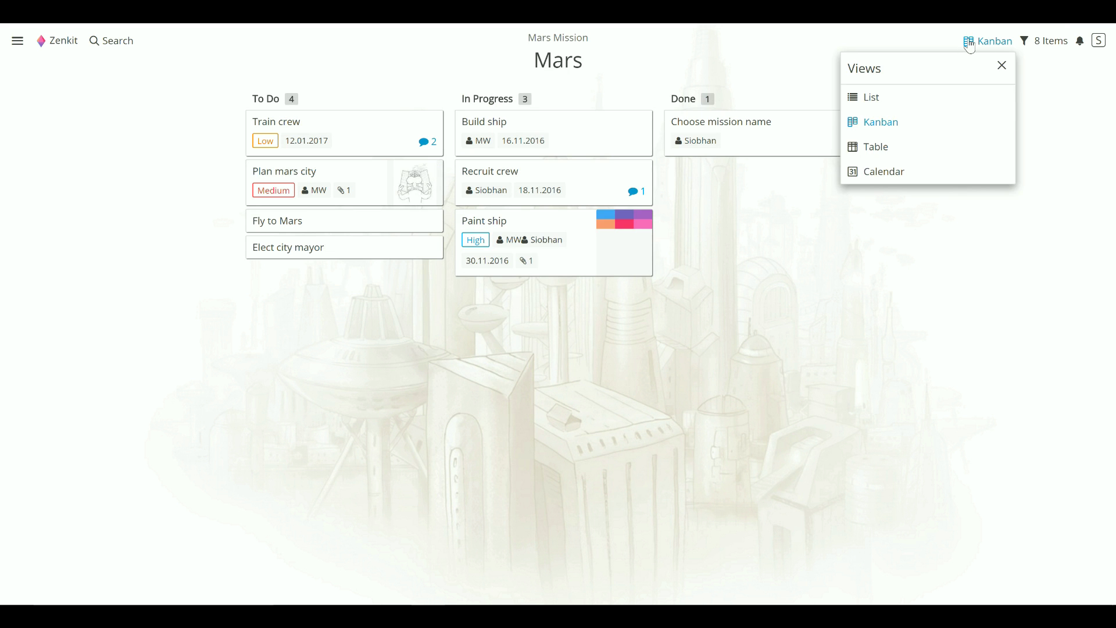
{"action": "left_click", "coordinate": [1040, 44]}
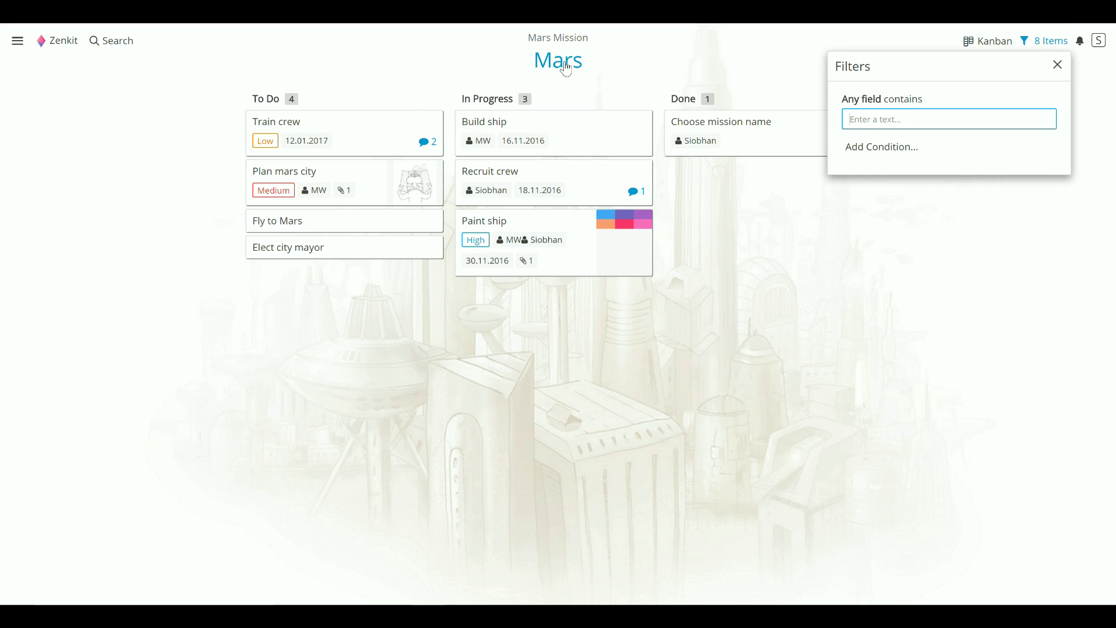
{"action": "left_click", "coordinate": [690, 51]}
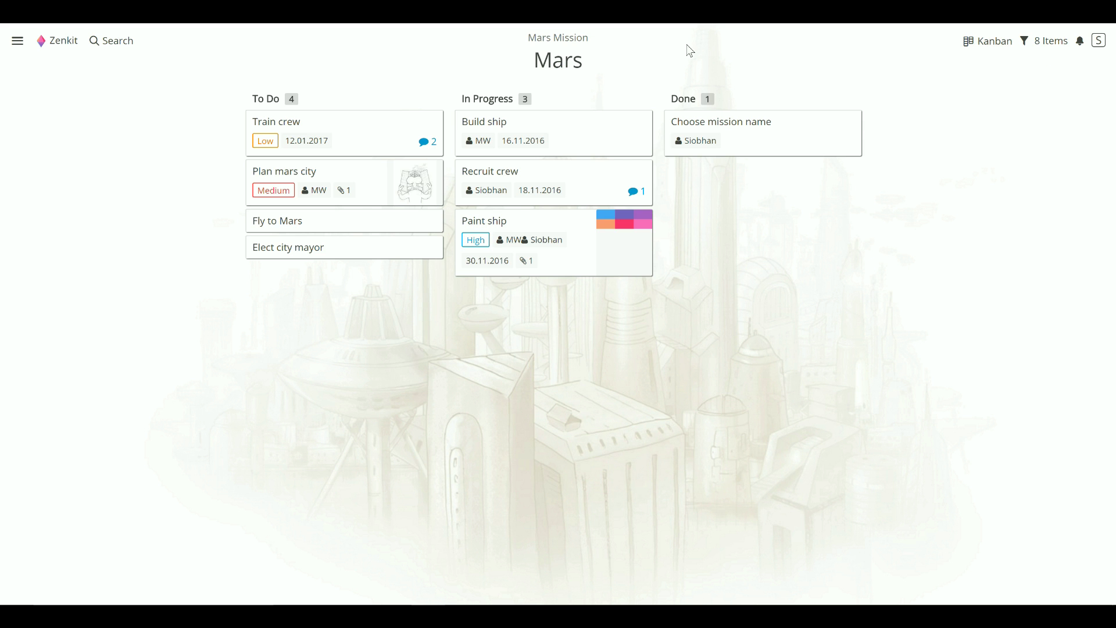
Set the Kanban view's Vertical Grouping to Label, giving No Label, High, Medium and Low columns
{"action": "left_click", "coordinate": [988, 46]}
{"action": "mouse_move", "coordinate": [998, 118]}
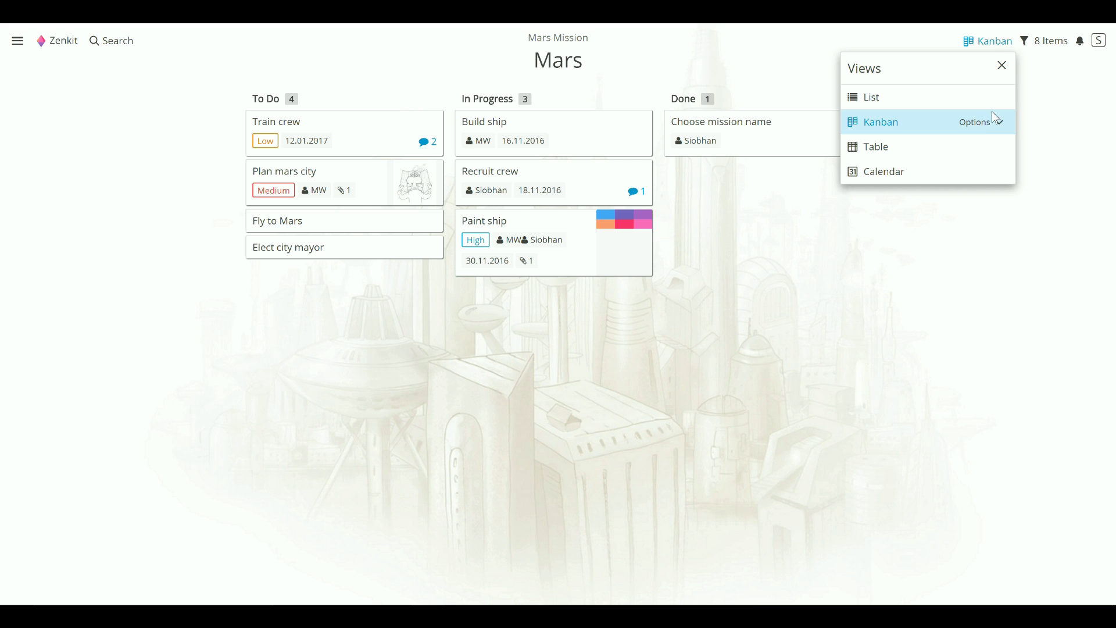
{"action": "left_click", "coordinate": [993, 124]}
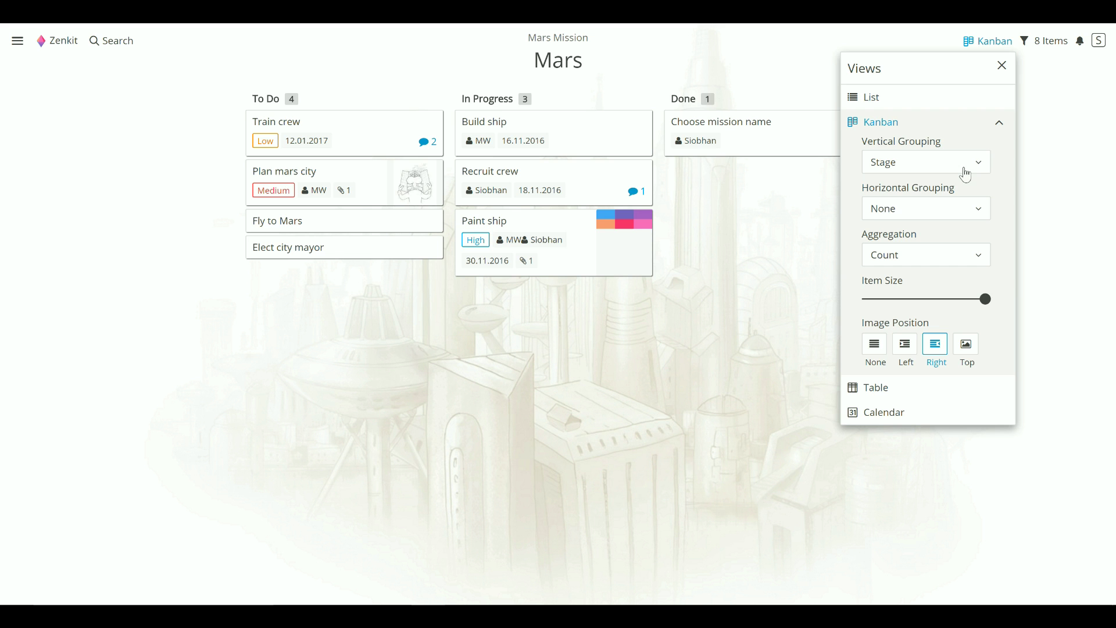
{"action": "left_click", "coordinate": [958, 173]}
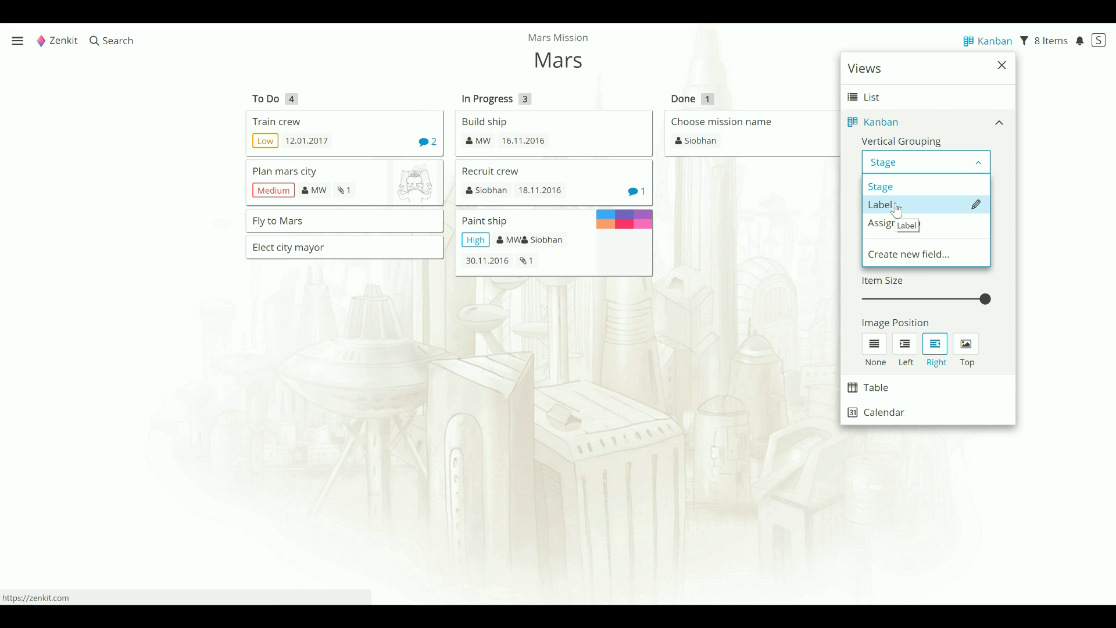
{"action": "left_click", "coordinate": [897, 207]}
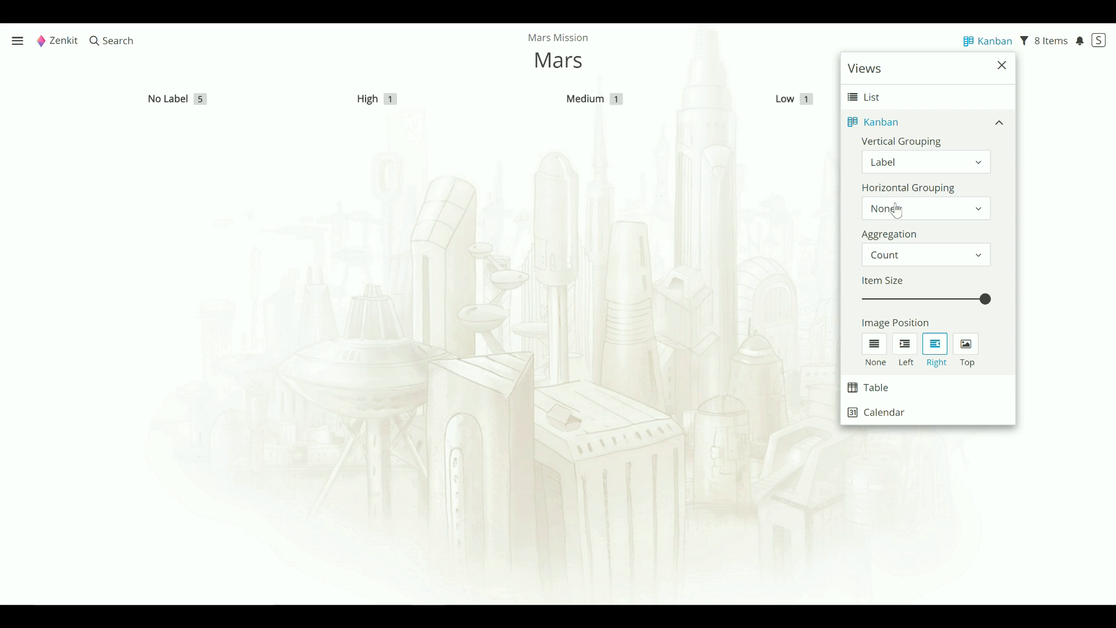
{"action": "left_click", "coordinate": [748, 300]}
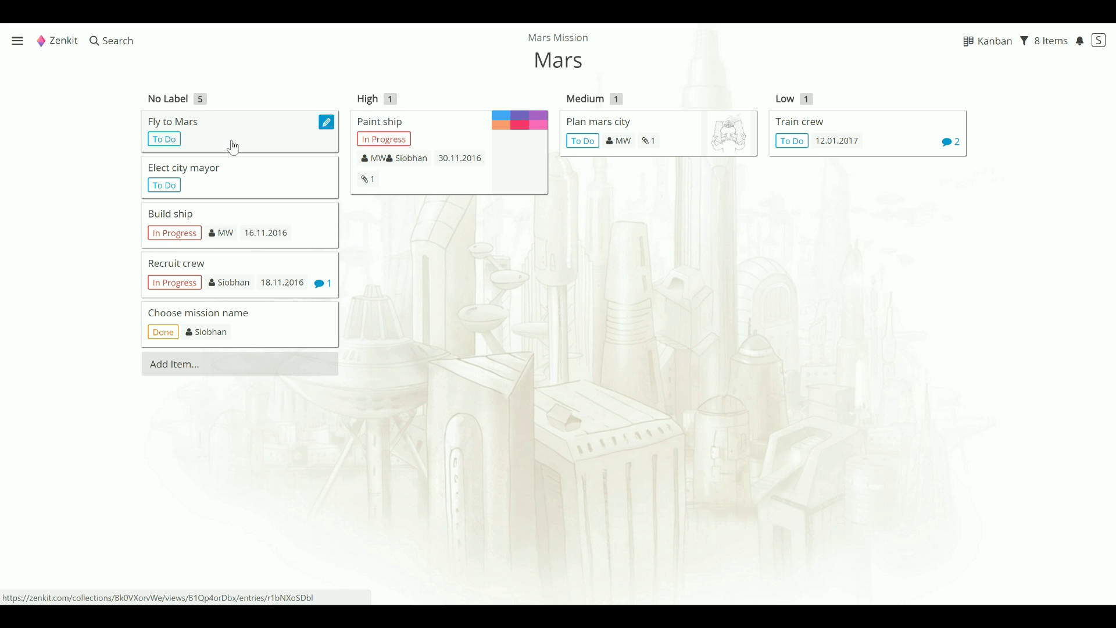
Move Fly to Mars and Elect city mayor to High, Build ship and Choose mission name to Medium, Recruit crew to Low, then hide No Label
{"action": "left_click_drag", "start_coordinate": [233, 147], "coordinate": [442, 218]}
{"action": "left_click_drag", "start_coordinate": [237, 142], "coordinate": [370, 219]}
{"action": "left_click_drag", "start_coordinate": [274, 120], "coordinate": [732, 169]}
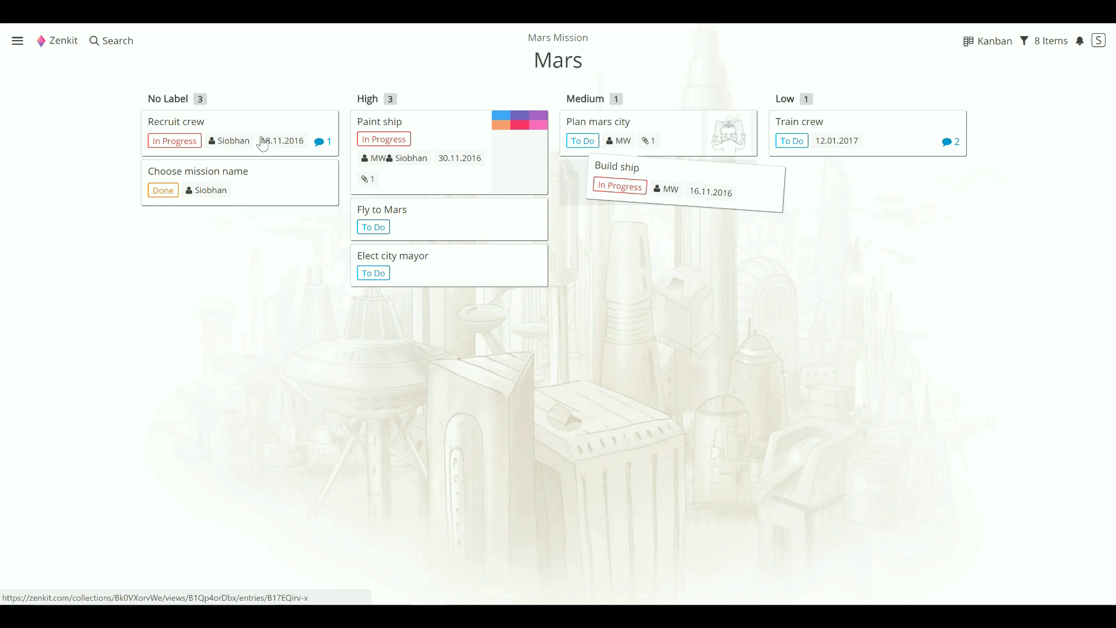
{"action": "left_click_drag", "start_coordinate": [168, 124], "coordinate": [825, 174]}
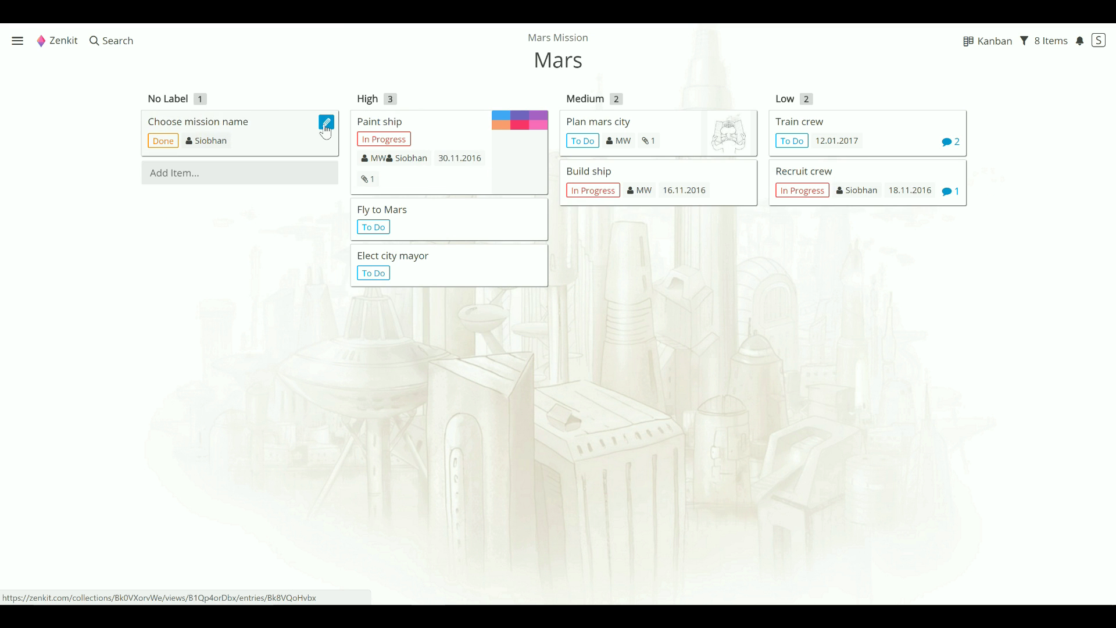
{"action": "left_click_drag", "start_coordinate": [226, 123], "coordinate": [645, 227]}
{"action": "left_click", "coordinate": [162, 99]}
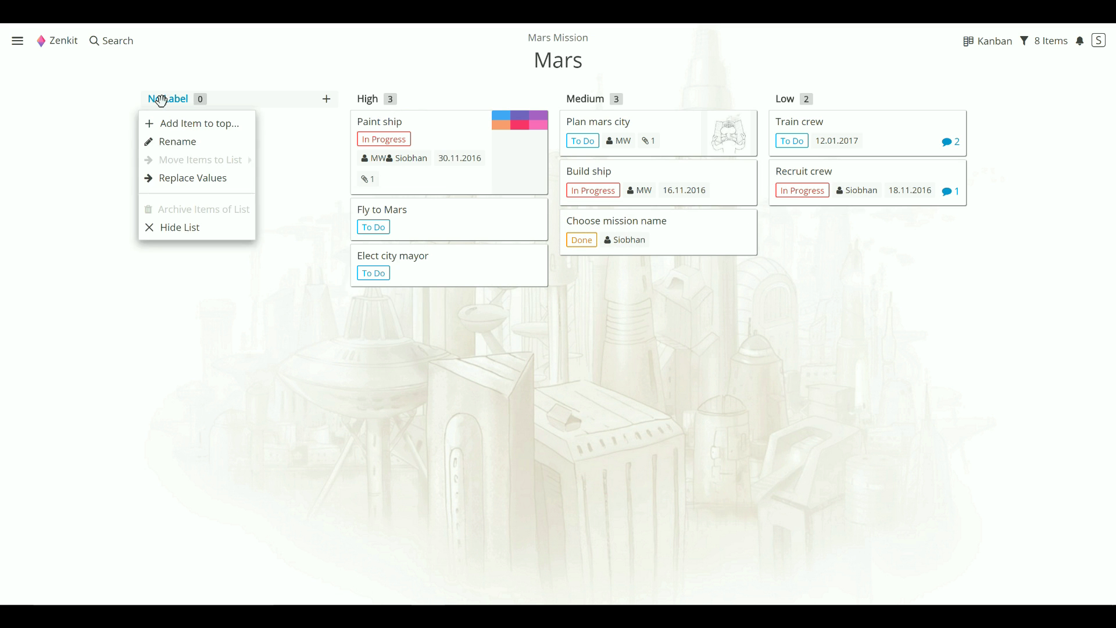
{"action": "left_click", "coordinate": [185, 229]}
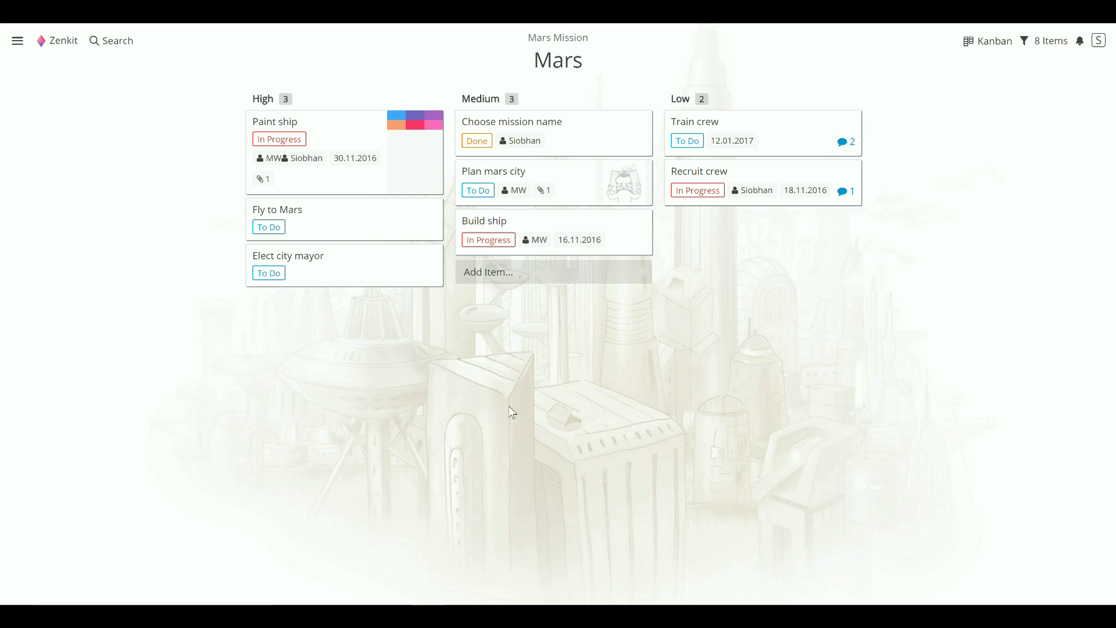
From the Fly to Mars item, start a new Labels field named Urgency
{"action": "left_click", "coordinate": [354, 237]}
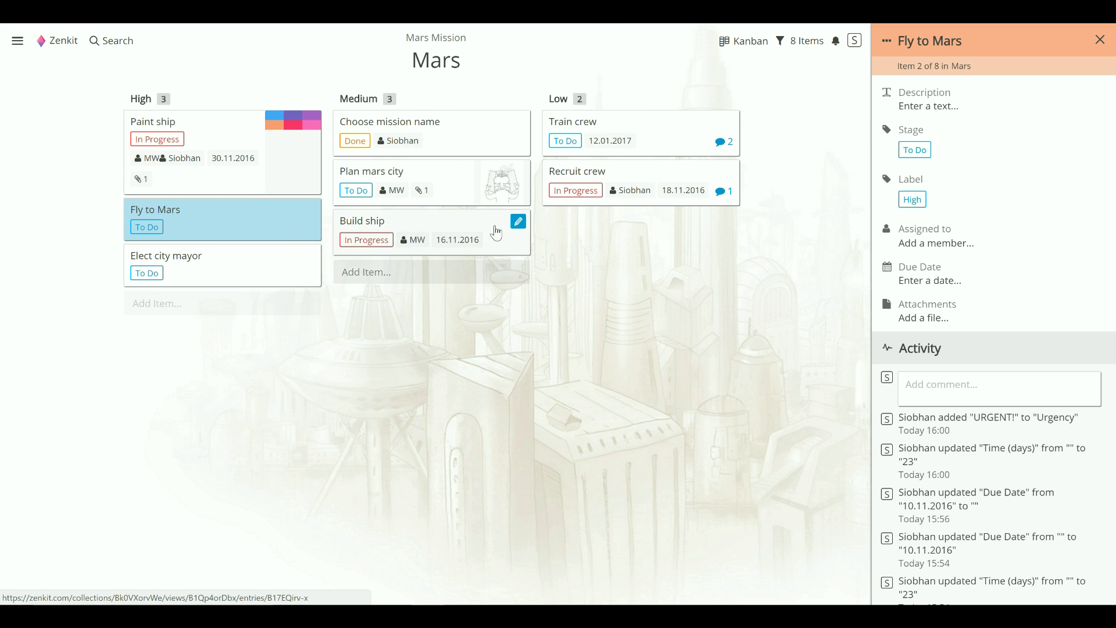
{"action": "left_click", "coordinate": [887, 40]}
{"action": "mouse_move", "coordinate": [928, 82]}
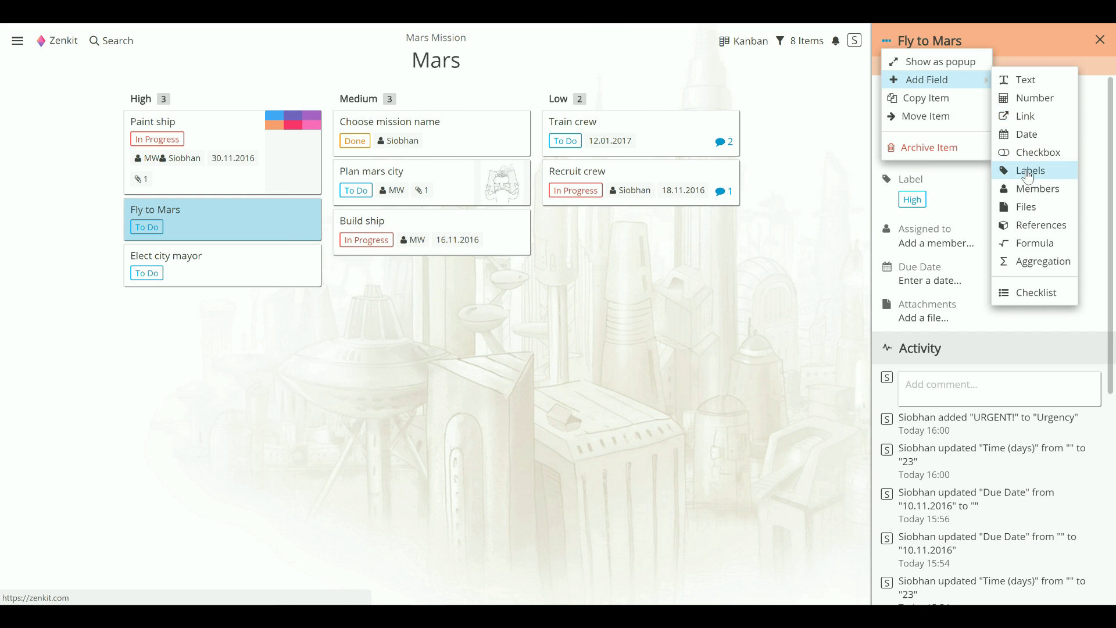
{"action": "left_click", "coordinate": [1024, 171]}
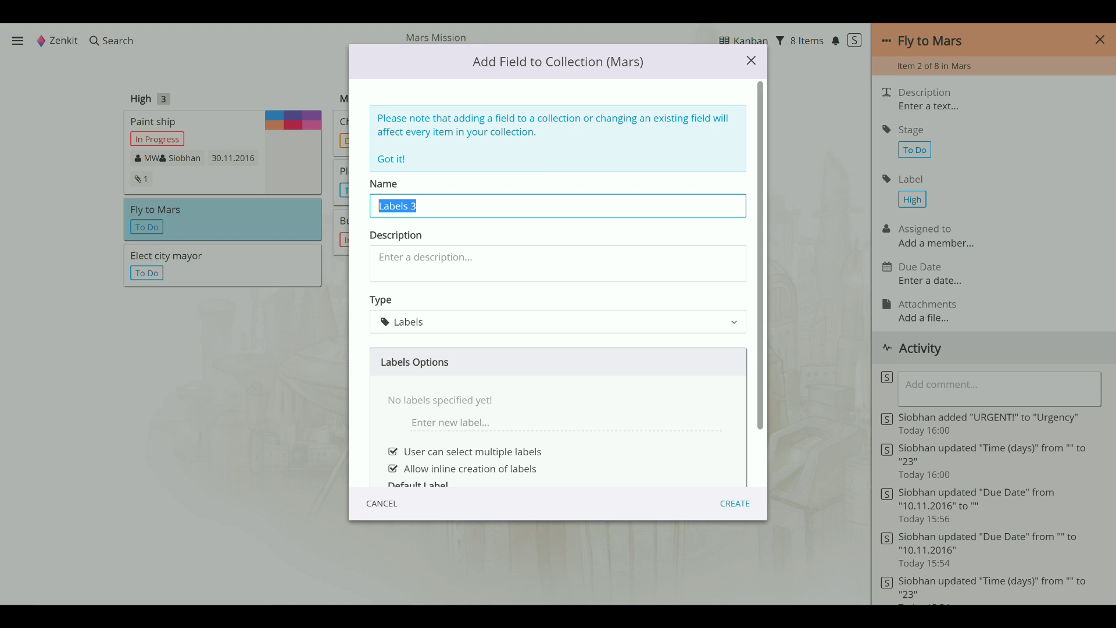
{"action": "type", "text": "U"}
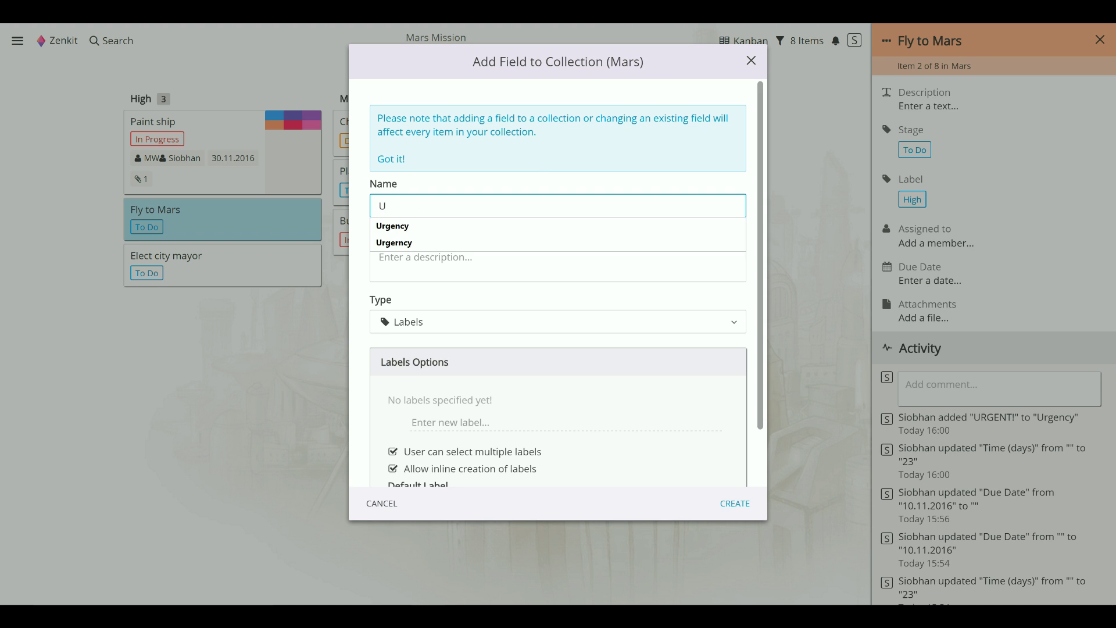
{"action": "key", "text": "Down"}
{"action": "key", "text": "Return"}
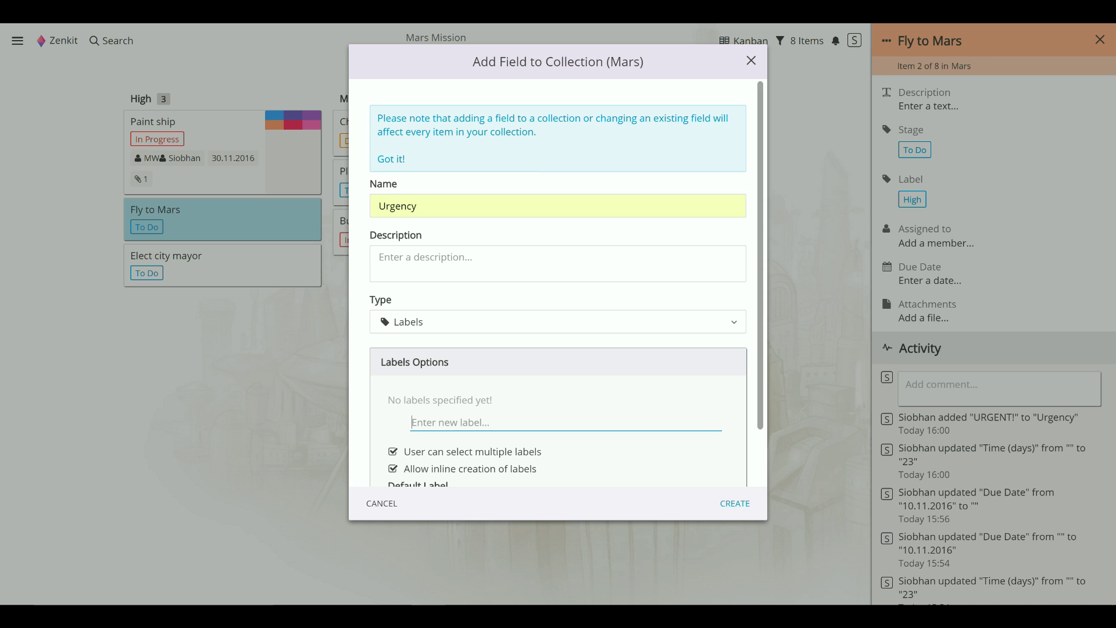
Give Urgency the labels URGENT! and Can wait, allowing only one per item, and create it
{"action": "type", "text": "URGENT!"}
{"action": "key", "text": "Return"}
{"action": "type", "text": "Can wait"}
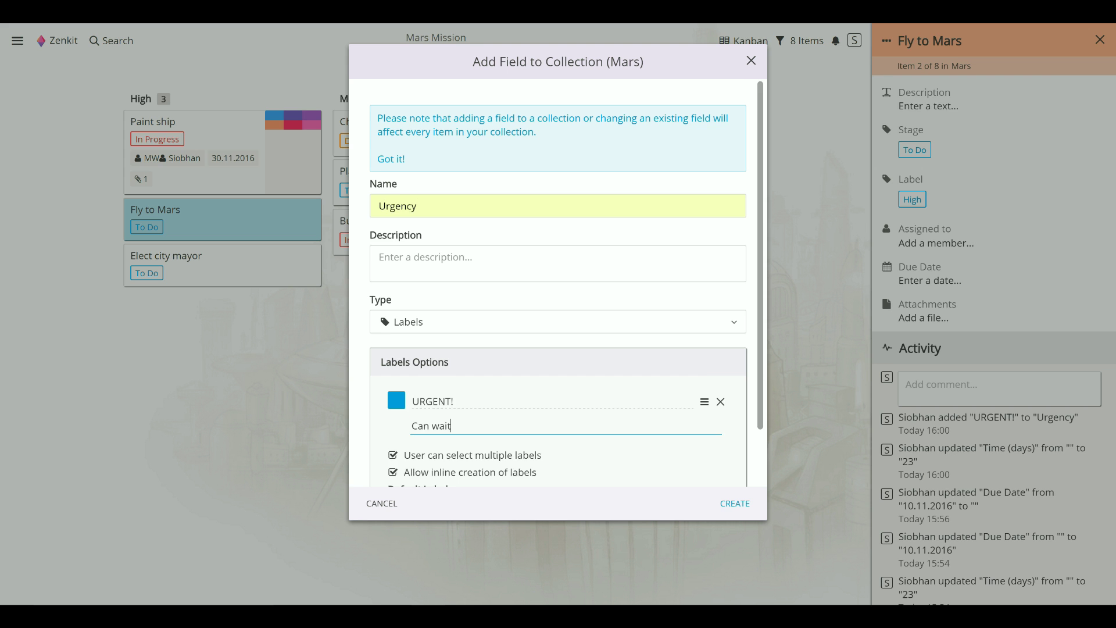
{"action": "key", "text": "Return"}
{"action": "scroll", "coordinate": [423, 444], "scroll_direction": "down", "scroll_amount": 1}
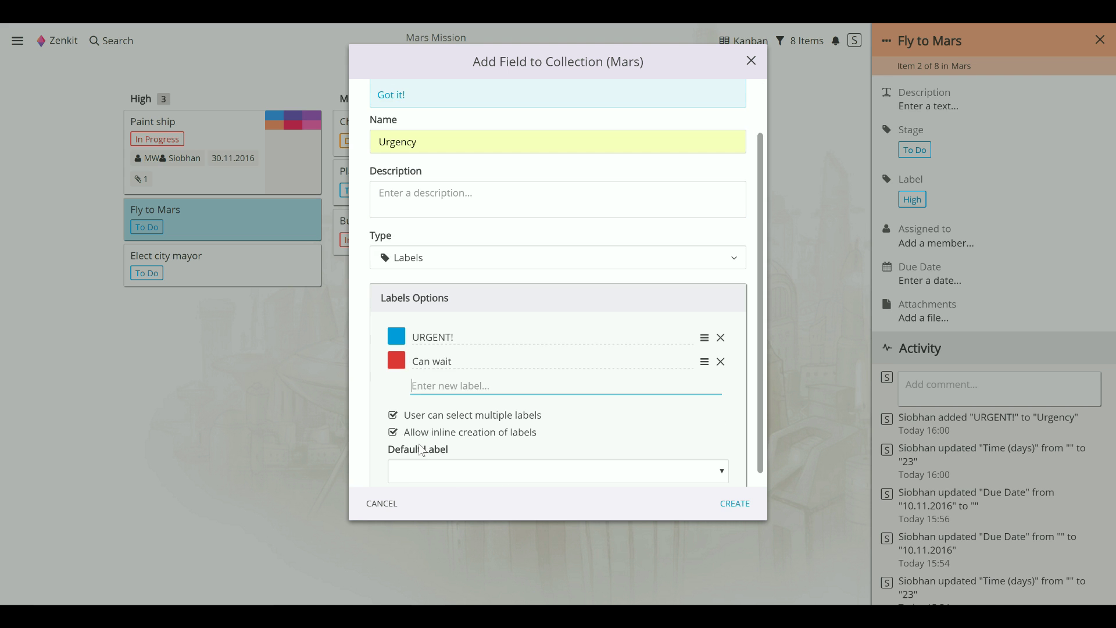
{"action": "left_click", "coordinate": [417, 421]}
{"action": "left_click", "coordinate": [744, 511]}
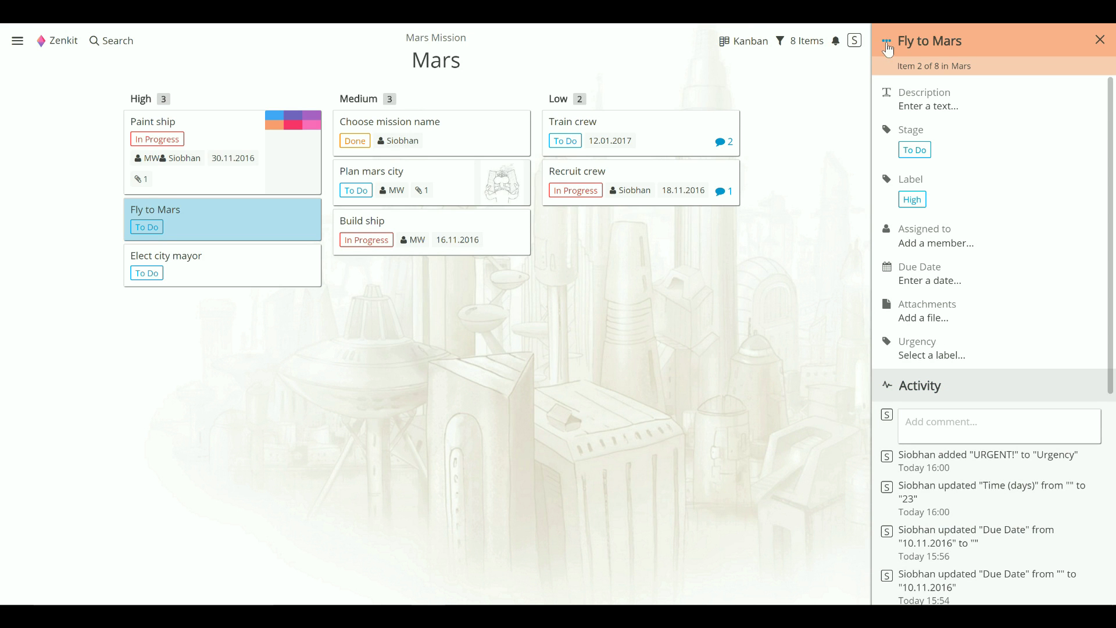
{"action": "left_click", "coordinate": [888, 42]}
Add a Number field named 'Time (days)' with Integer format
{"action": "mouse_move", "coordinate": [950, 80]}
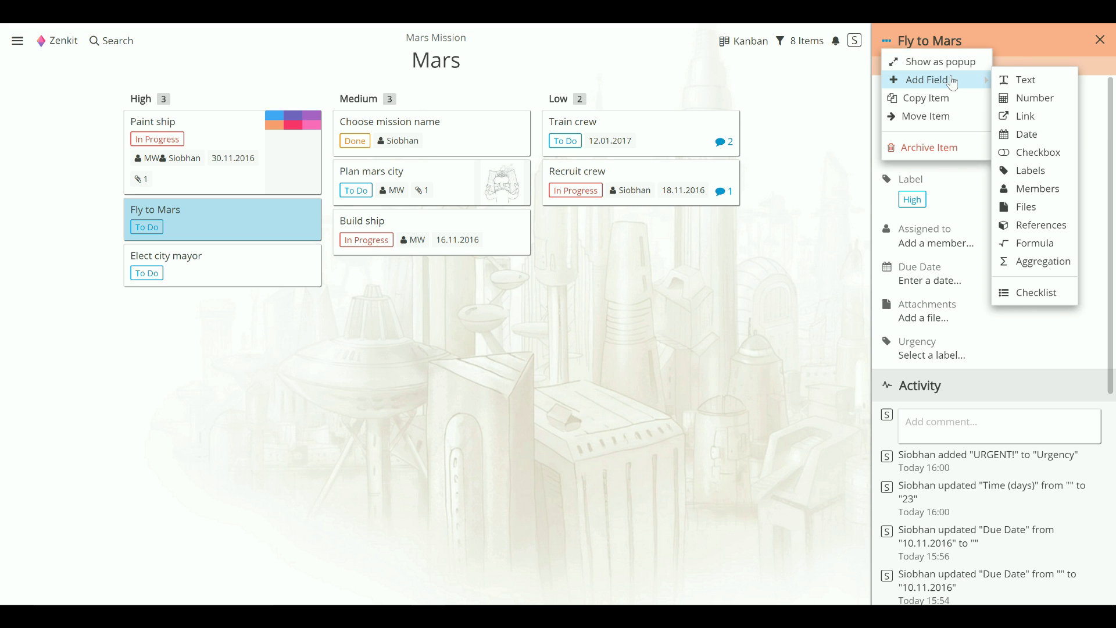
{"action": "left_click", "coordinate": [1027, 99]}
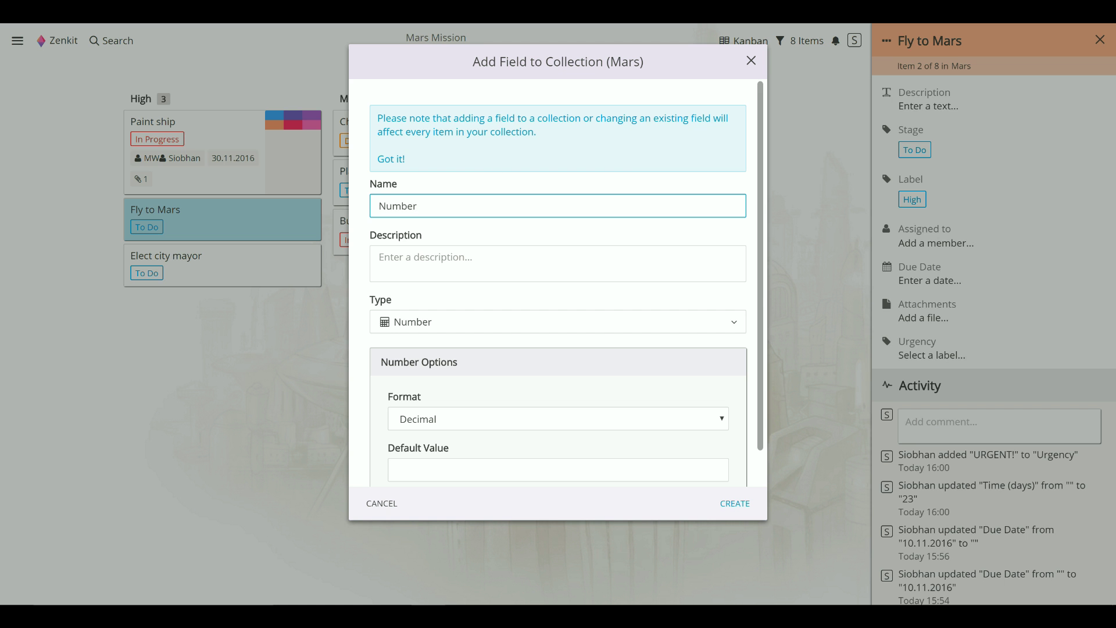
{"action": "key", "text": "ctrl+a"}
{"action": "type", "text": "Time (days)"}
{"action": "left_click", "coordinate": [410, 420]}
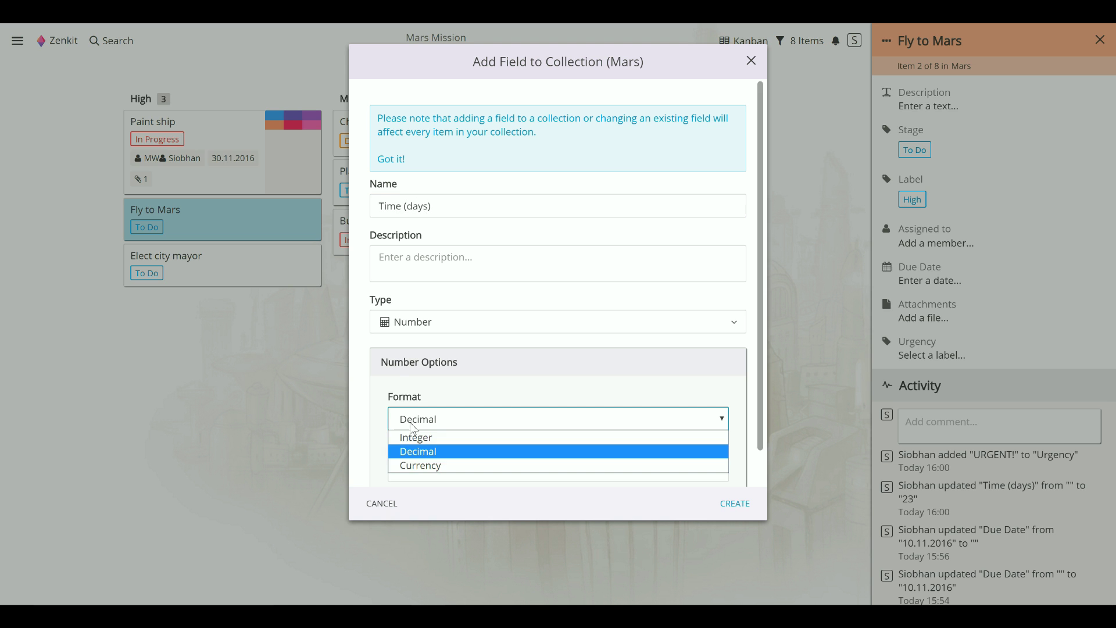
{"action": "left_click", "coordinate": [412, 433]}
{"action": "left_click", "coordinate": [731, 502]}
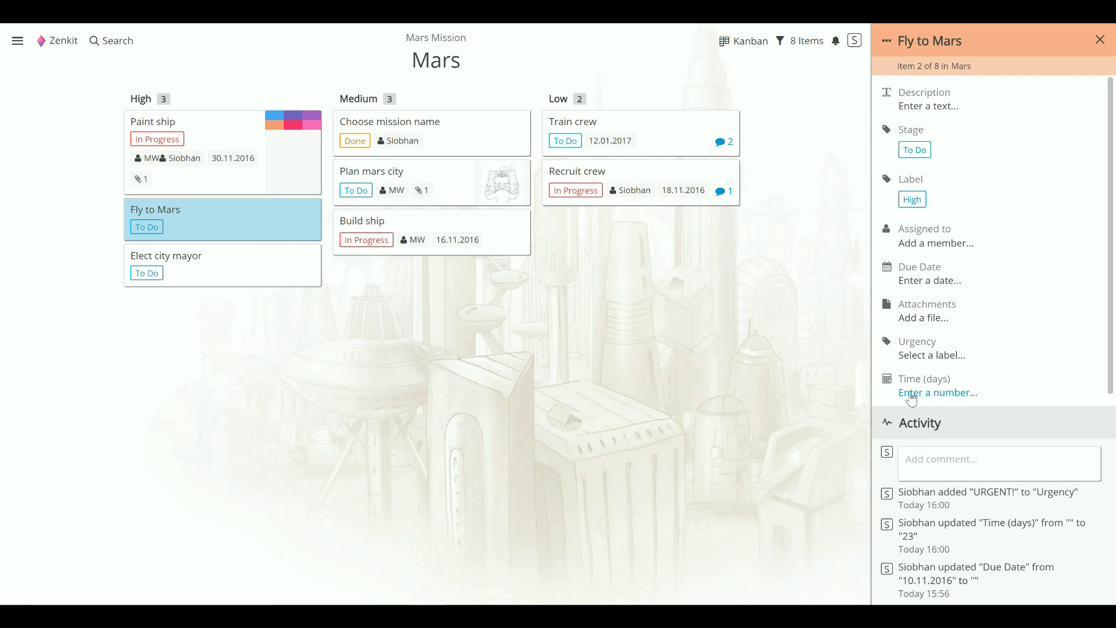
Mark Fly to Mars URGENT! with 23 days and Elect city mayor URGENT! with 3 days
{"action": "left_click", "coordinate": [913, 396]}
{"action": "type", "text": "23"}
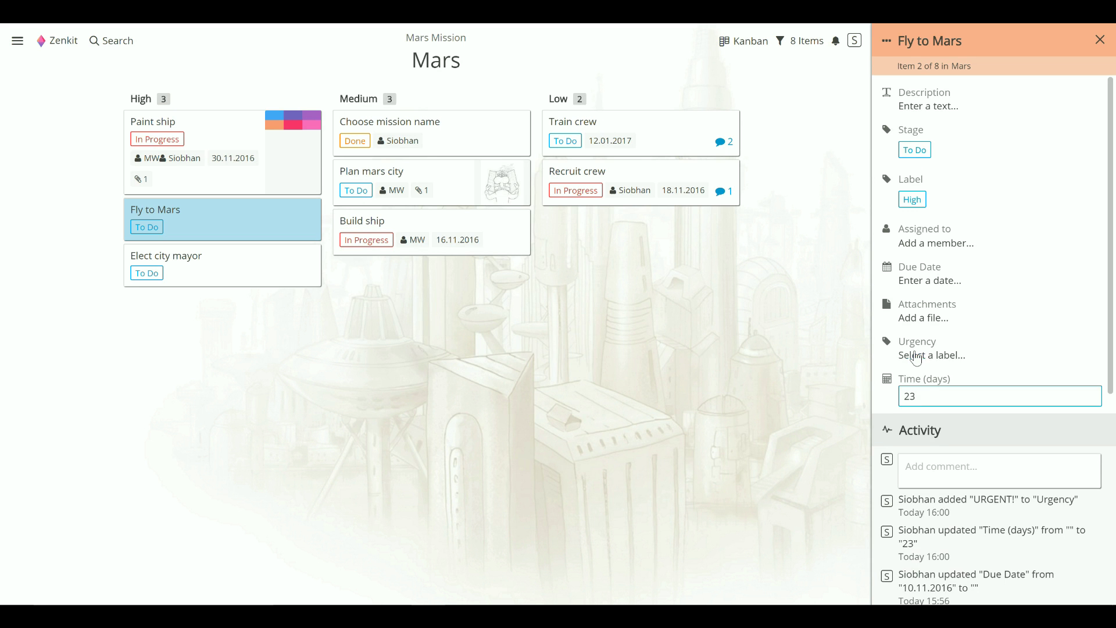
{"action": "left_click", "coordinate": [915, 356]}
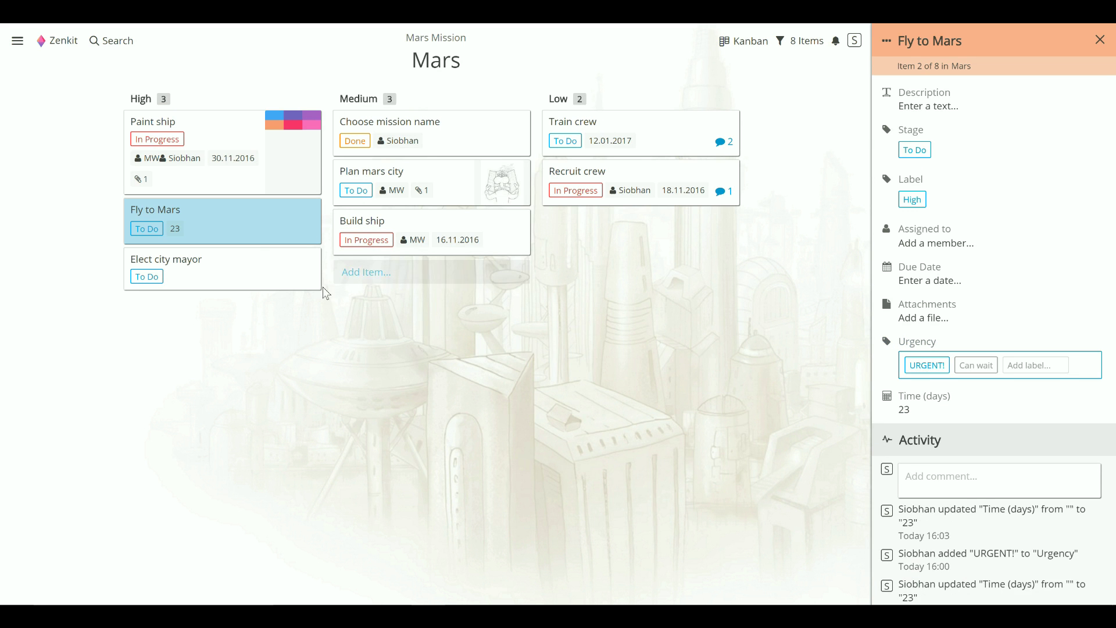
{"action": "left_click", "coordinate": [279, 288]}
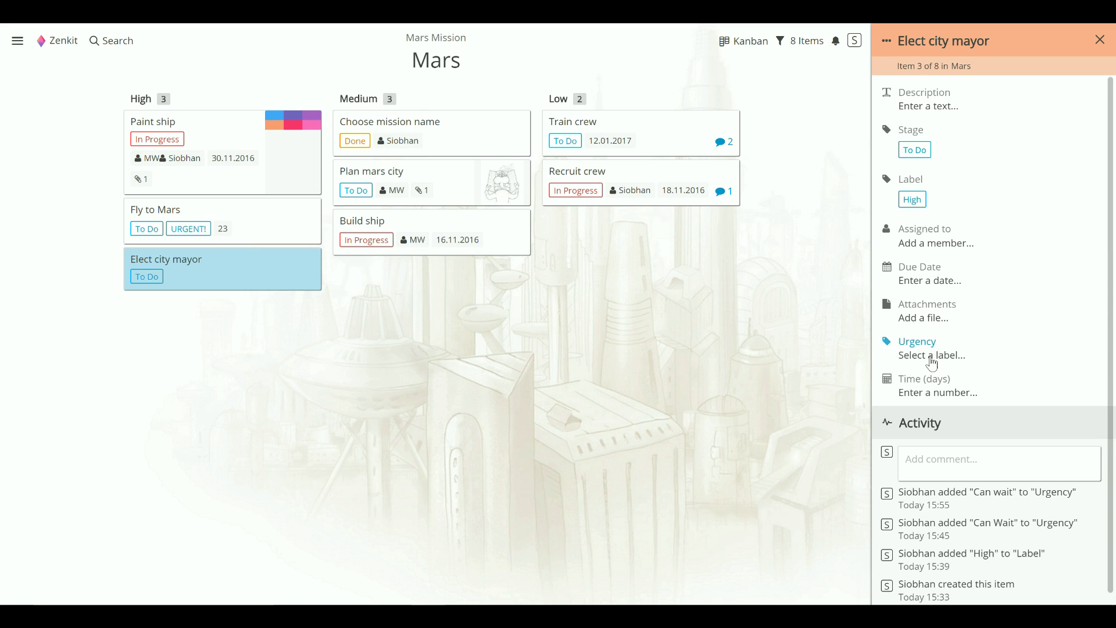
{"action": "left_click", "coordinate": [931, 357]}
{"action": "left_click", "coordinate": [933, 364]}
{"action": "left_click", "coordinate": [930, 408]}
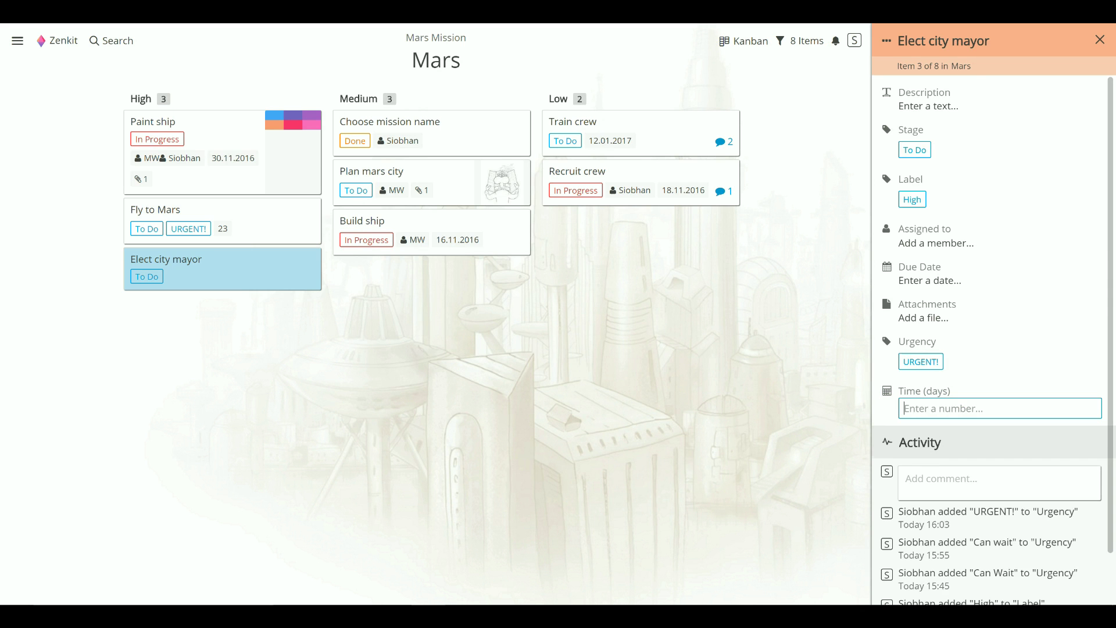
{"action": "type", "text": "3"}
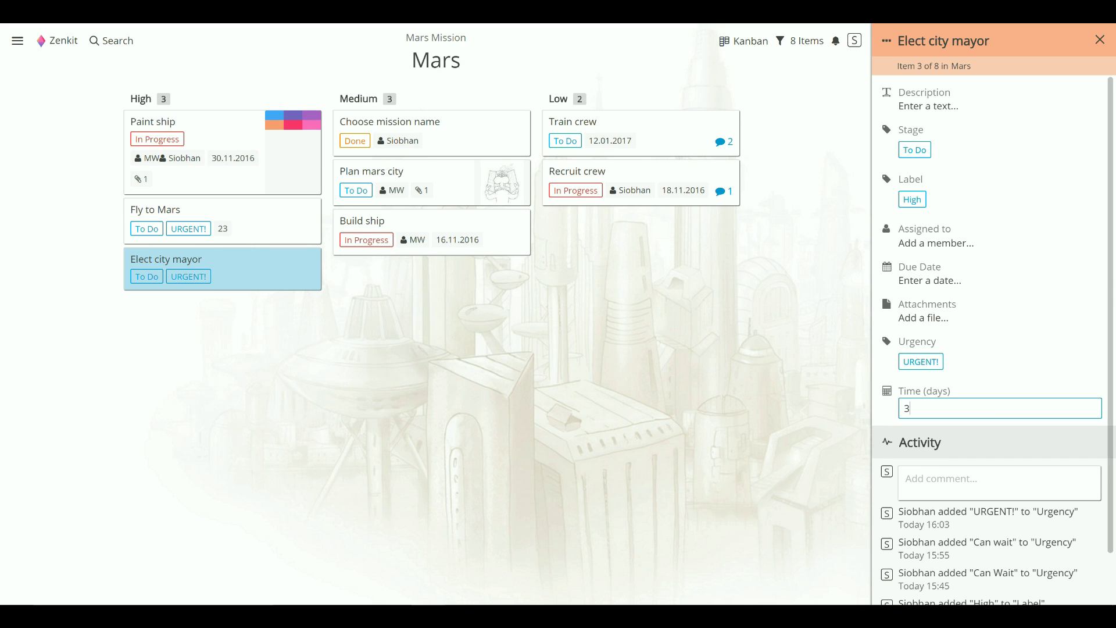
{"action": "key", "text": "Return"}
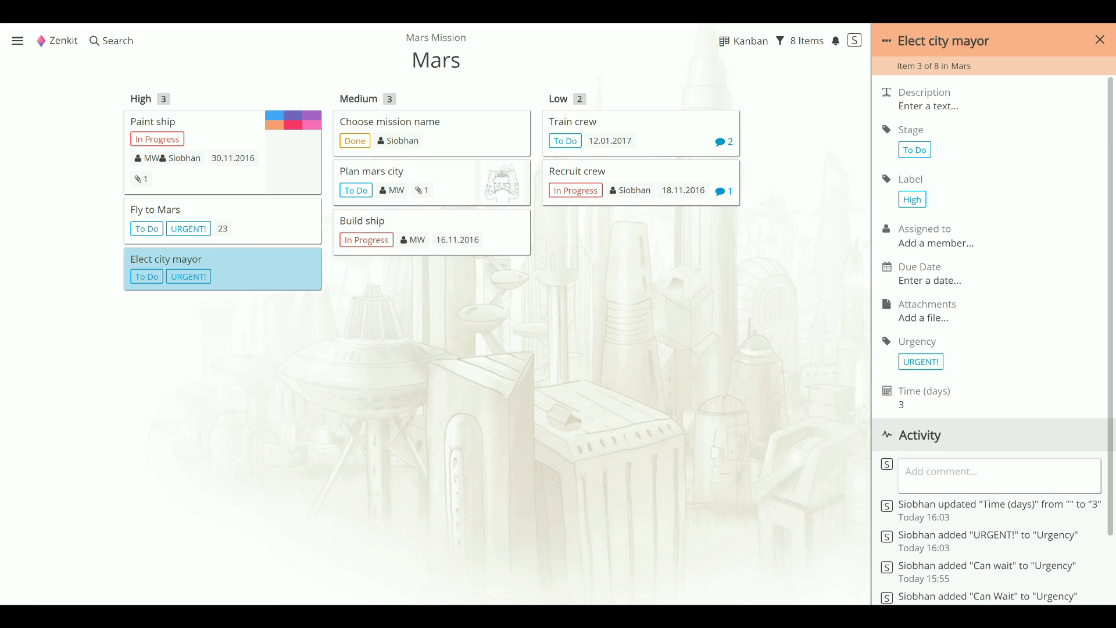
Set the Kanban view's Vertical Grouping to Urgency
{"action": "left_click", "coordinate": [751, 54]}
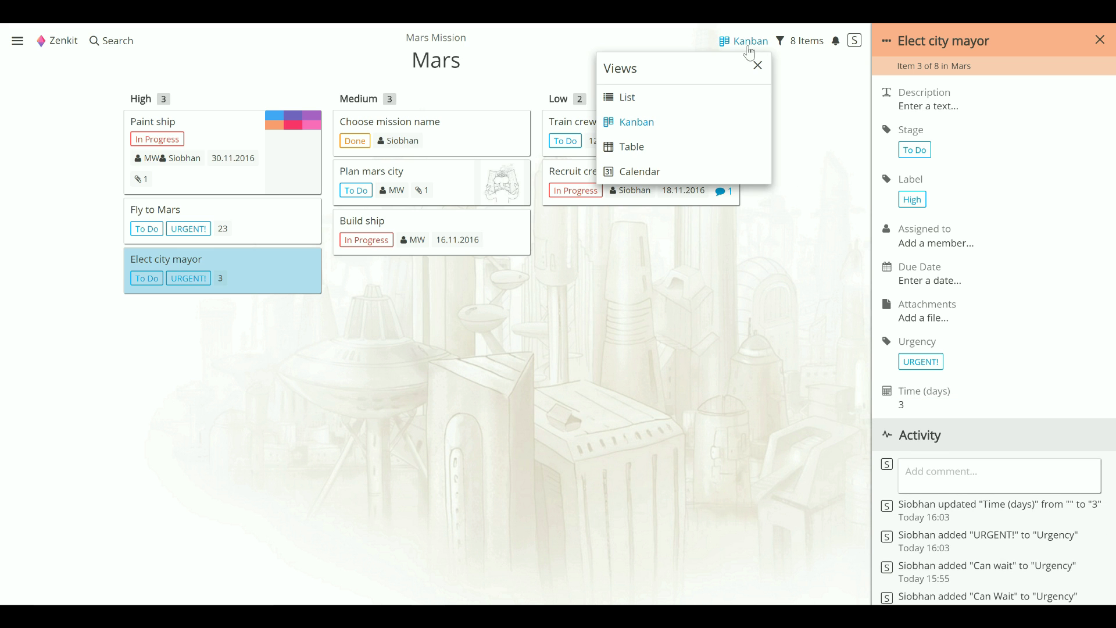
{"action": "left_click", "coordinate": [726, 127]}
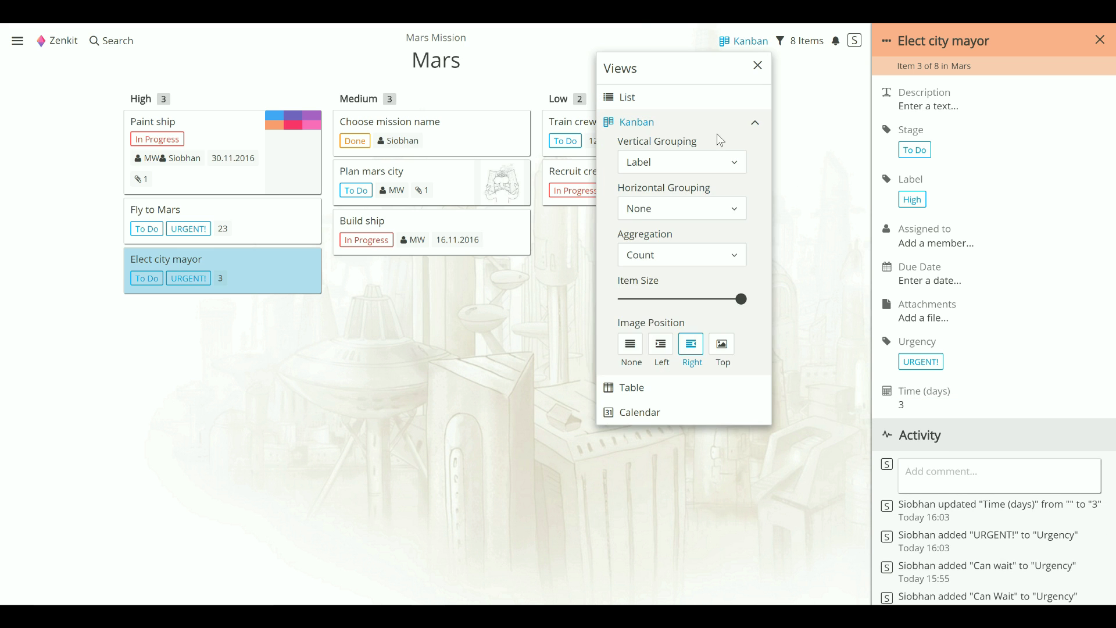
{"action": "left_click", "coordinate": [711, 163]}
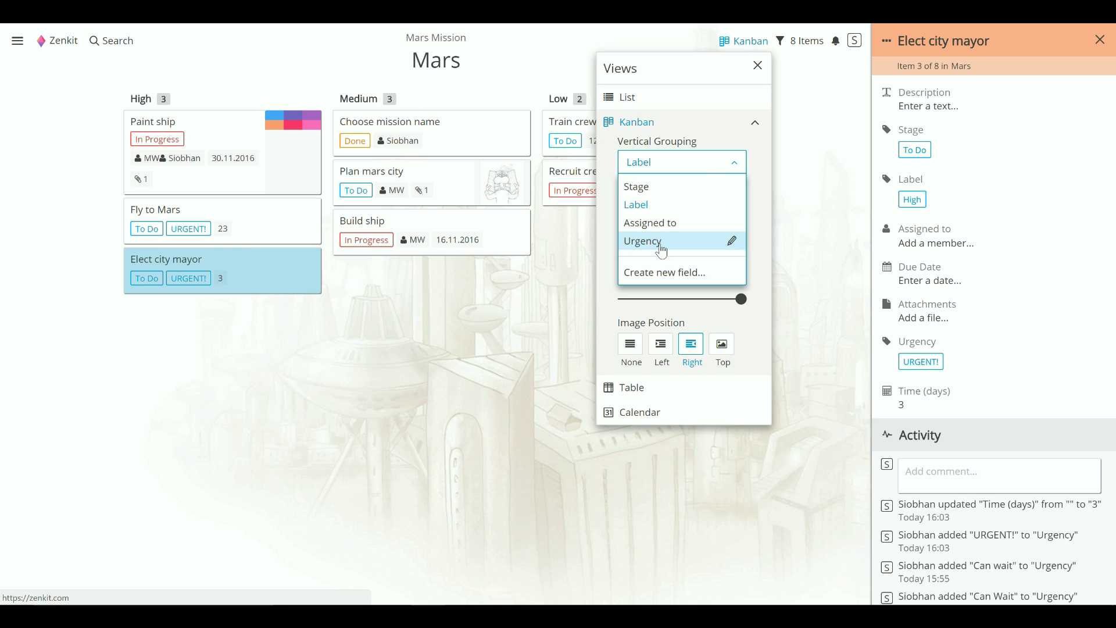
{"action": "left_click", "coordinate": [664, 251]}
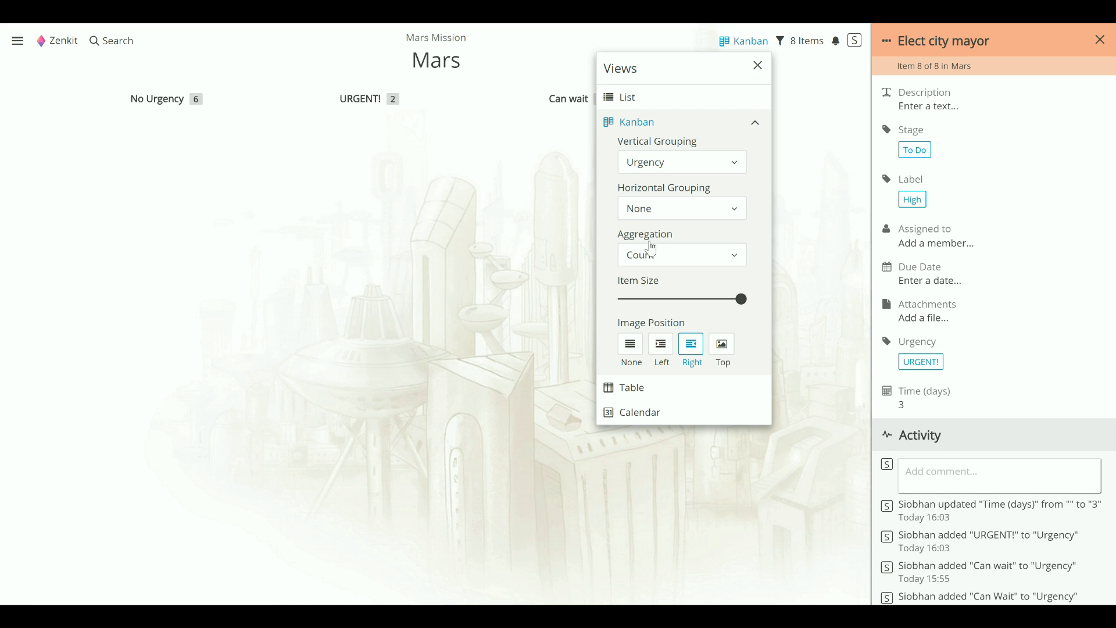
{"action": "left_click", "coordinate": [489, 338]}
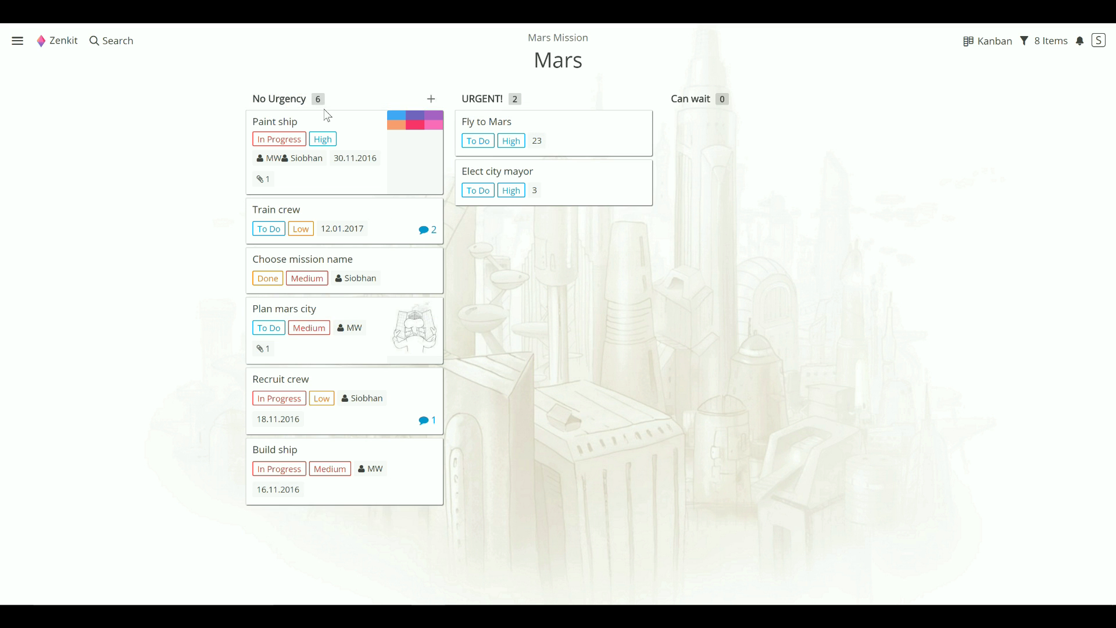
Move Paint ship and Recruit crew into Can wait and Plan mars city into URGENT!
{"action": "mouse_move", "coordinate": [393, 123]}
{"action": "left_mouse_down"}
{"action": "mouse_move", "coordinate": [662, 129]}
{"action": "mouse_move", "coordinate": [734, 143]}
{"action": "left_mouse_up"}
{"action": "left_click_drag", "start_coordinate": [342, 224], "coordinate": [521, 194]}
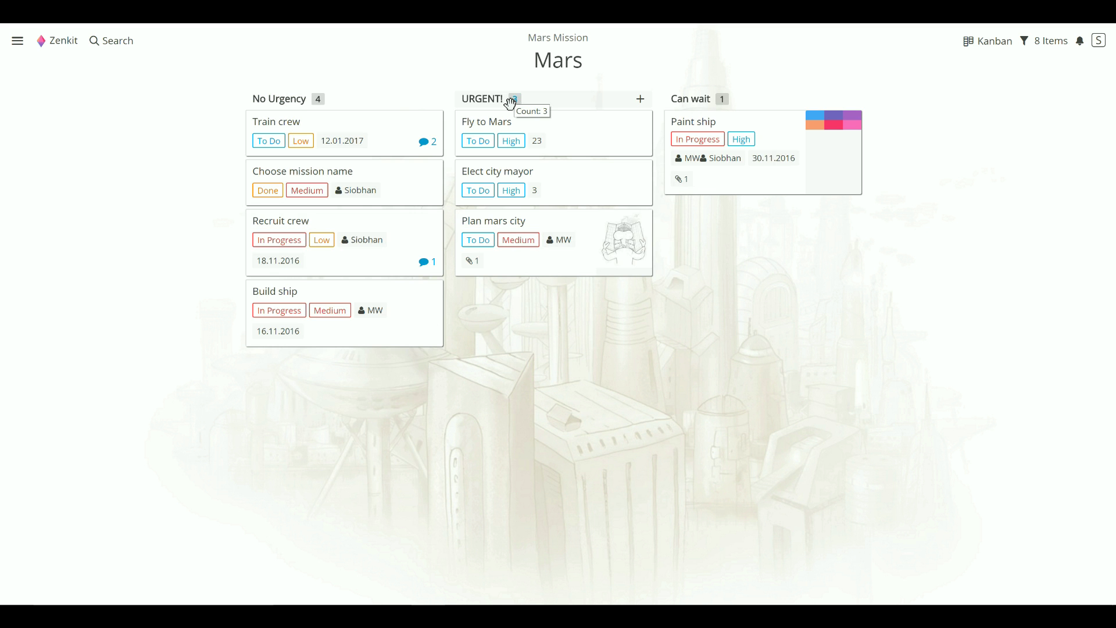
{"action": "mouse_move", "coordinate": [391, 229]}
{"action": "left_mouse_down"}
{"action": "mouse_move", "coordinate": [787, 217]}
{"action": "mouse_move", "coordinate": [773, 209]}
{"action": "left_mouse_up"}
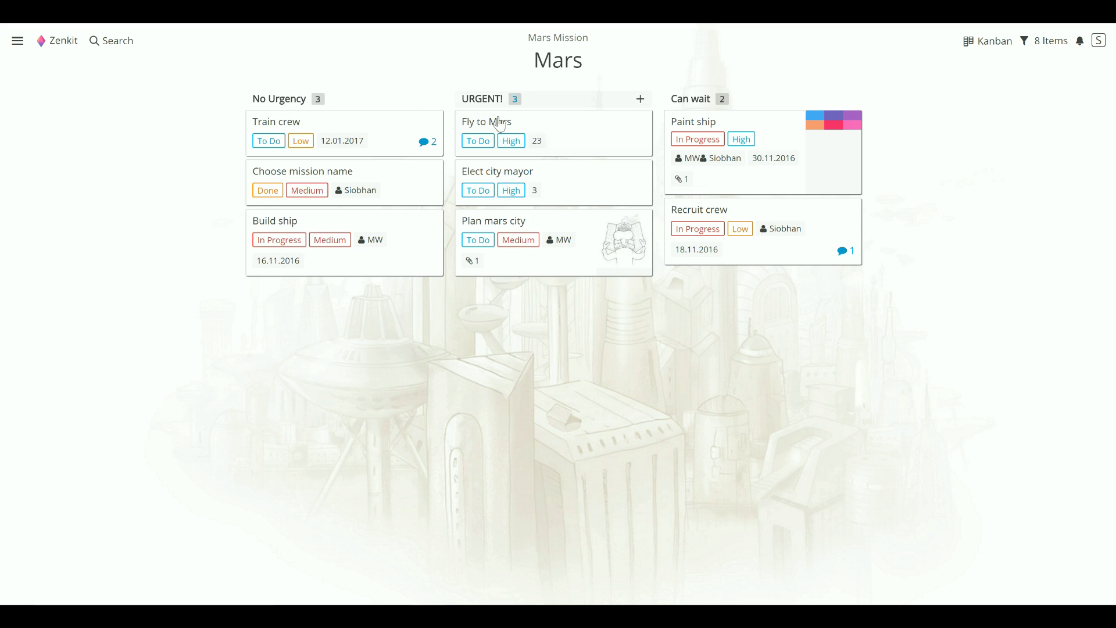
Sum Time (days) in column totals and set Plan mars city to 7 days, making URGENT! total 33
{"action": "left_click", "coordinate": [515, 98]}
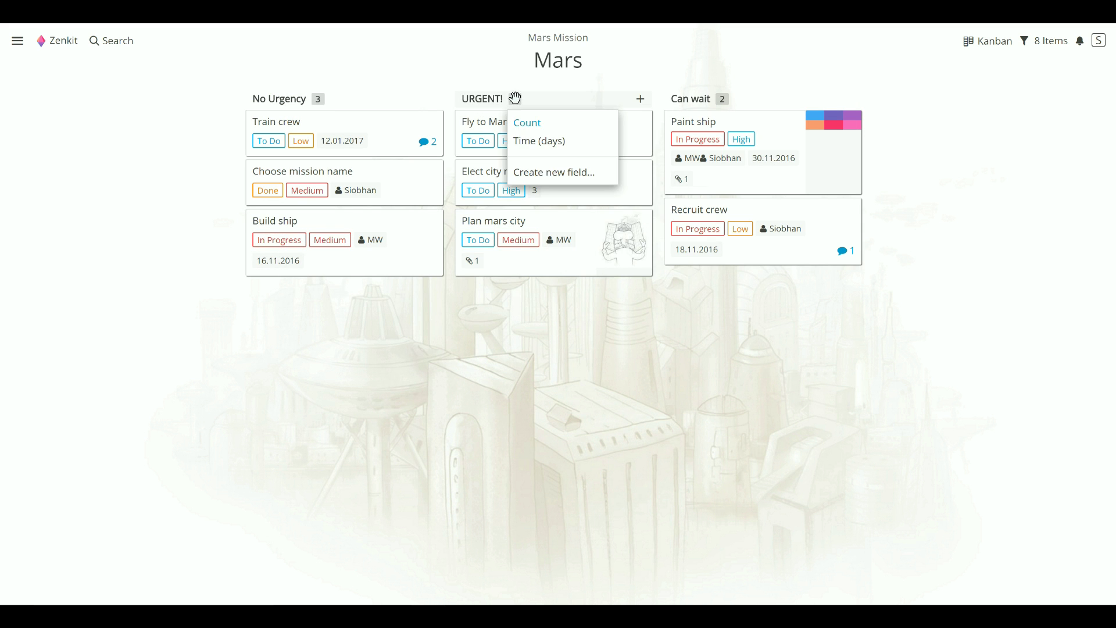
{"action": "left_click", "coordinate": [566, 149]}
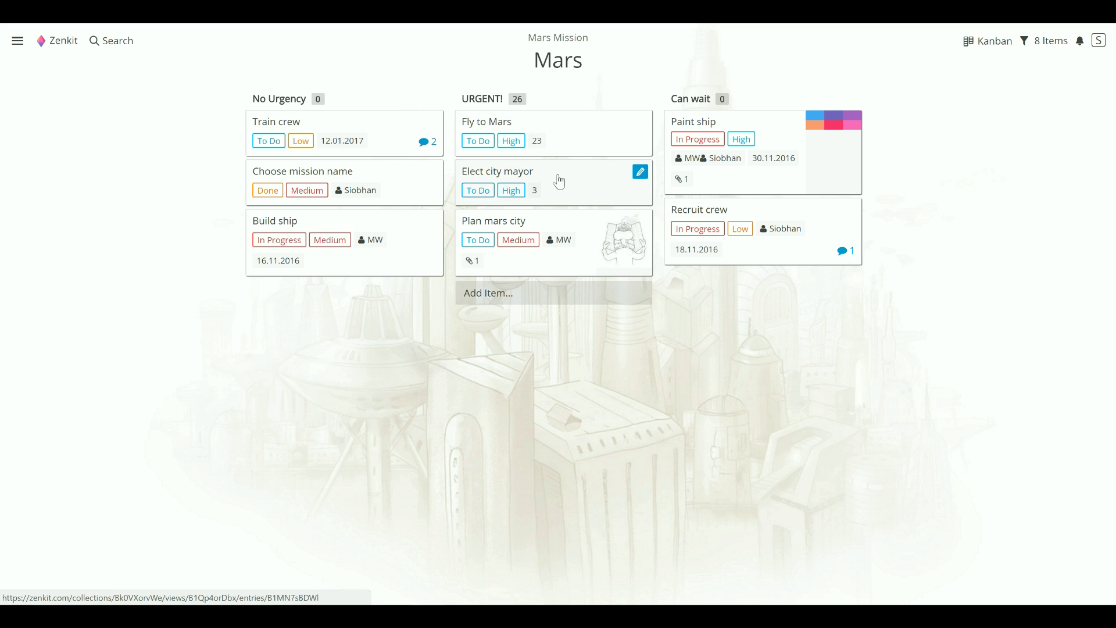
{"action": "left_click", "coordinate": [558, 271]}
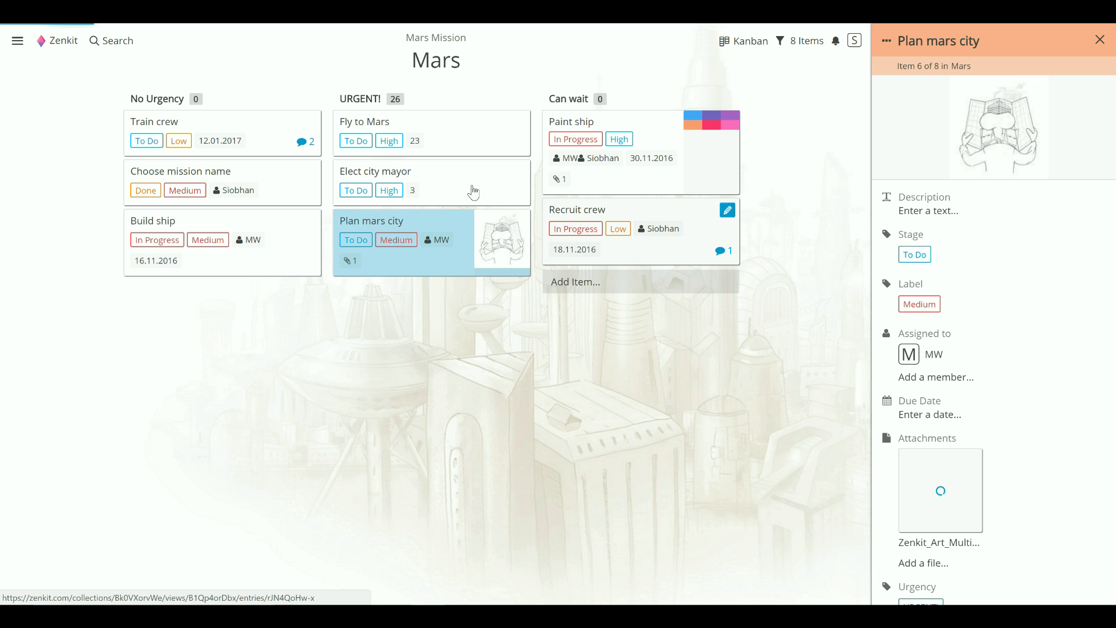
{"action": "scroll", "coordinate": [924, 512], "scroll_direction": "down", "scroll_amount": 3}
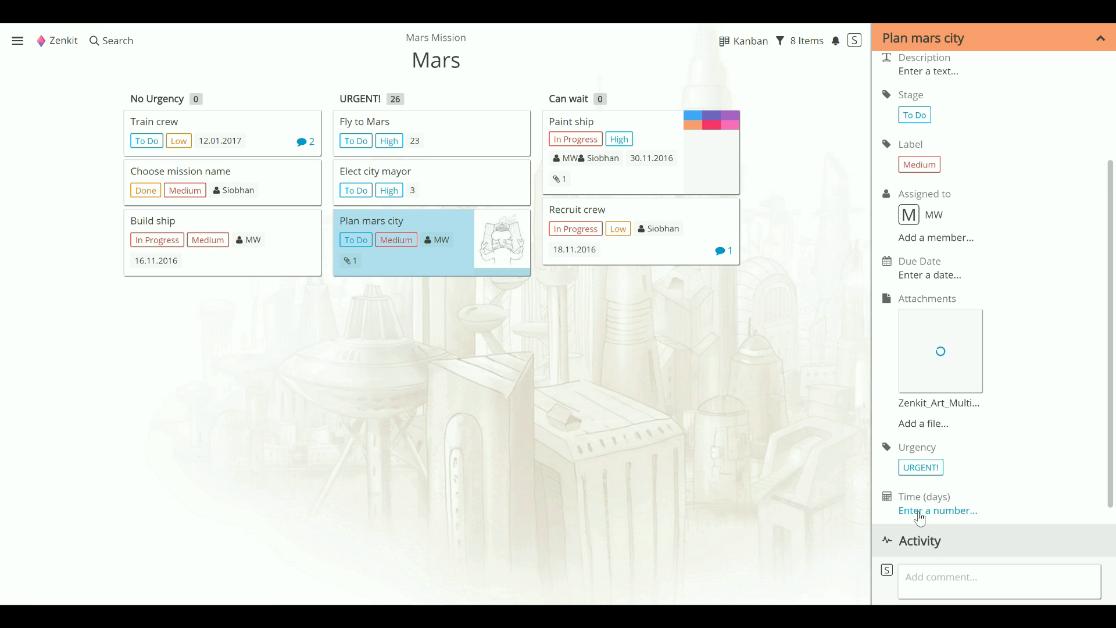
{"action": "left_click", "coordinate": [921, 519]}
{"action": "type", "text": "7"}
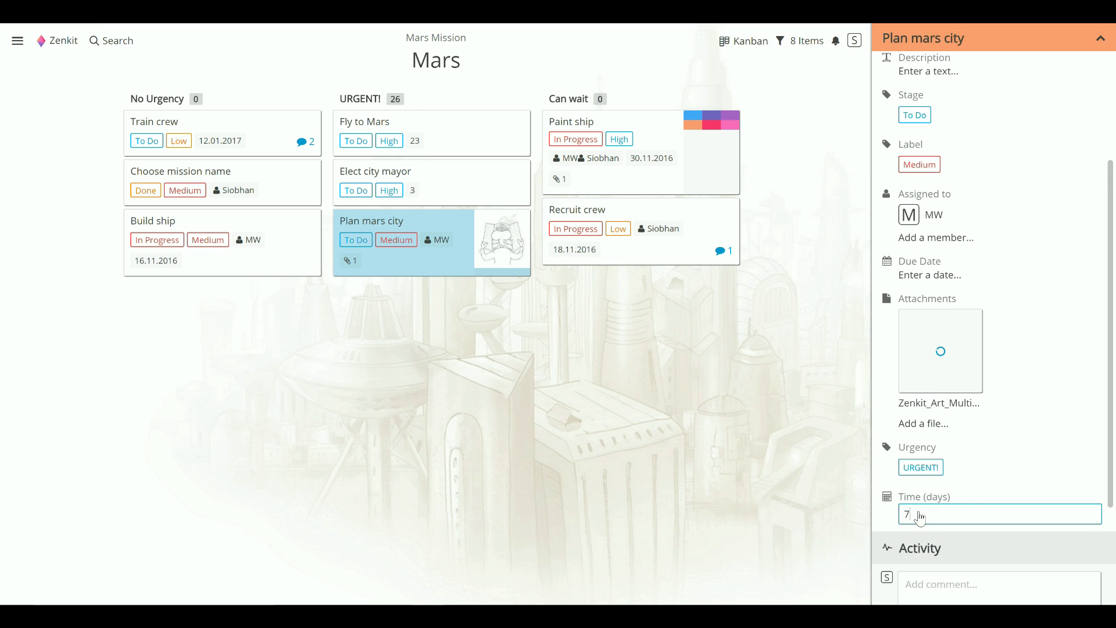
{"action": "key", "text": "Return"}
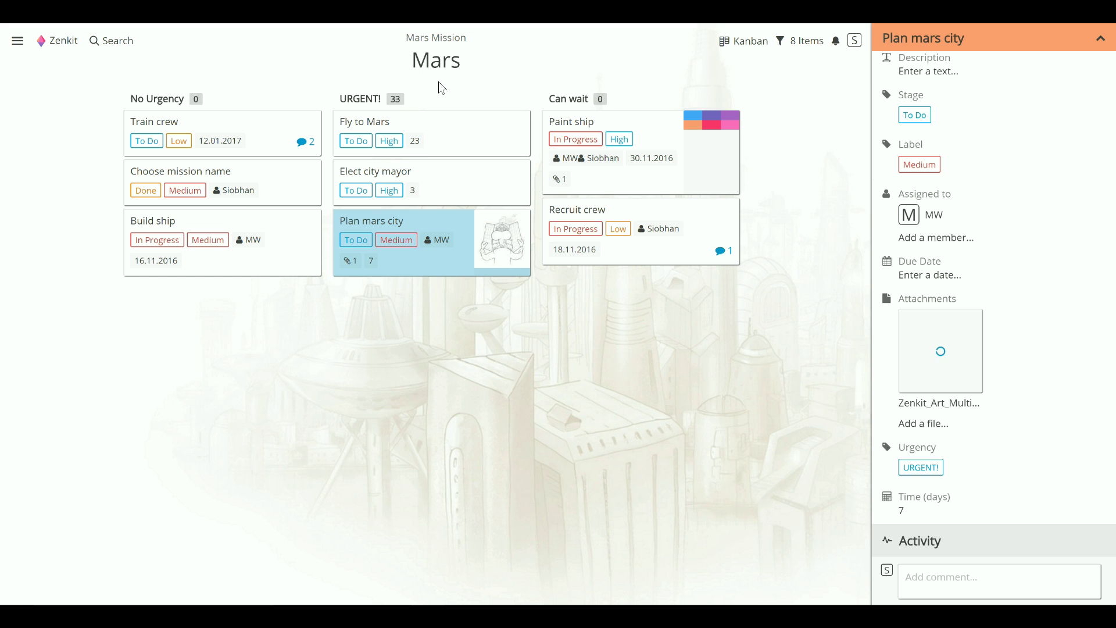
Close the item's detail panel and switch the Mars board to Table view
{"action": "left_click", "coordinate": [788, 189]}
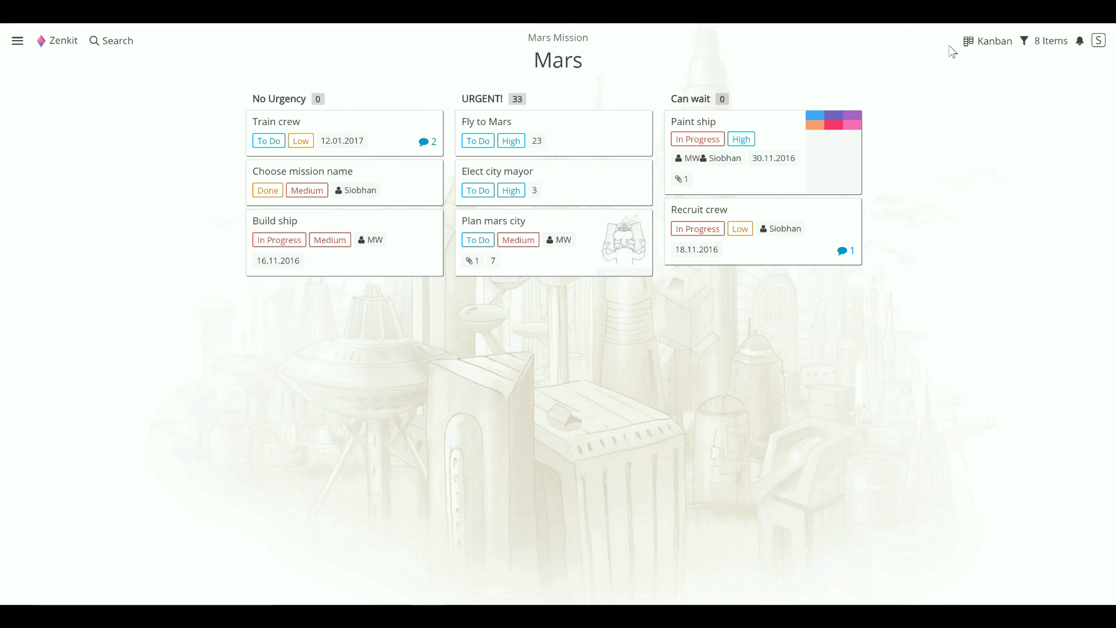
{"action": "left_click", "coordinate": [995, 46]}
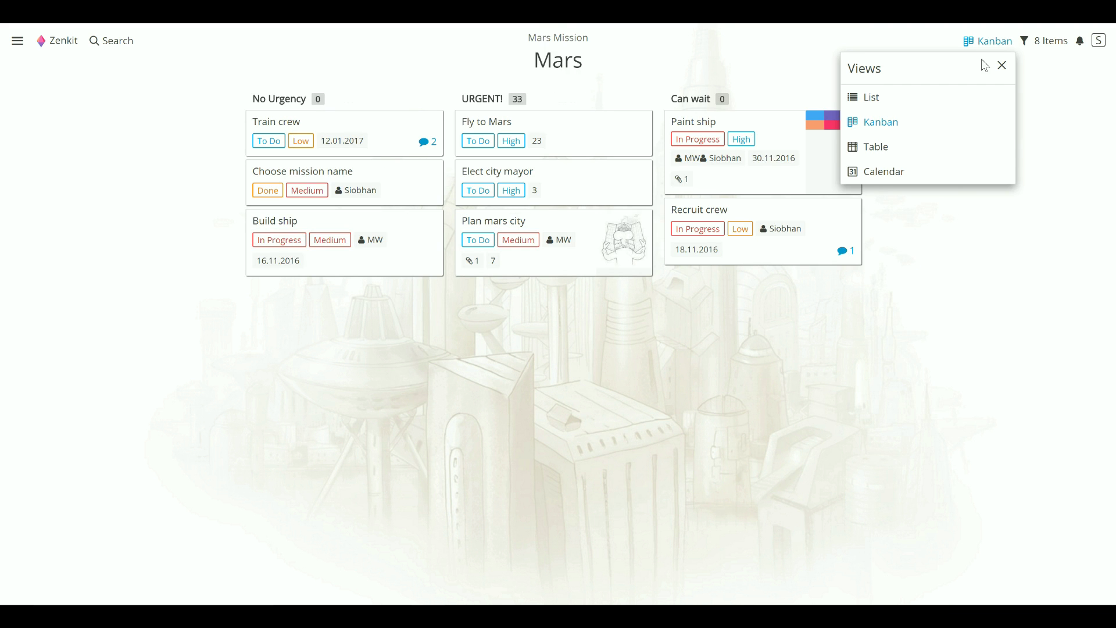
{"action": "left_click", "coordinate": [885, 154]}
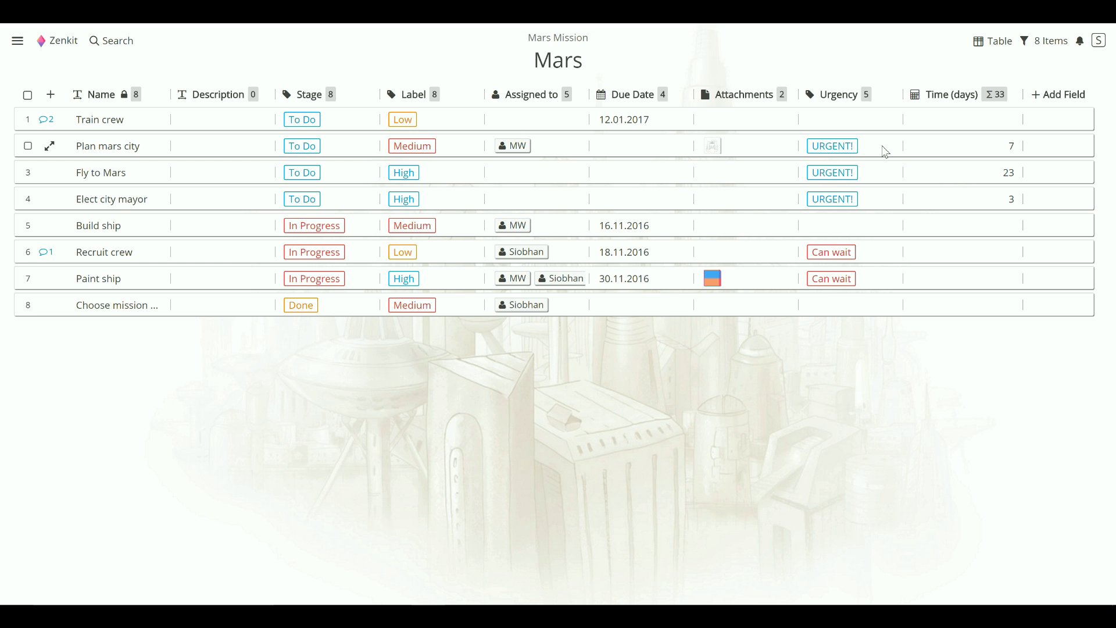
Enter Time (days) 34 for Train crew, 15 for Recruit crew, 5 for Build ship; sort by Urgency
{"action": "left_click", "coordinate": [935, 121]}
{"action": "type", "text": "34"}
{"action": "left_click", "coordinate": [958, 256]}
{"action": "type", "text": "15"}
{"action": "key", "text": "Return"}
{"action": "left_click", "coordinate": [958, 231]}
{"action": "type", "text": "5"}
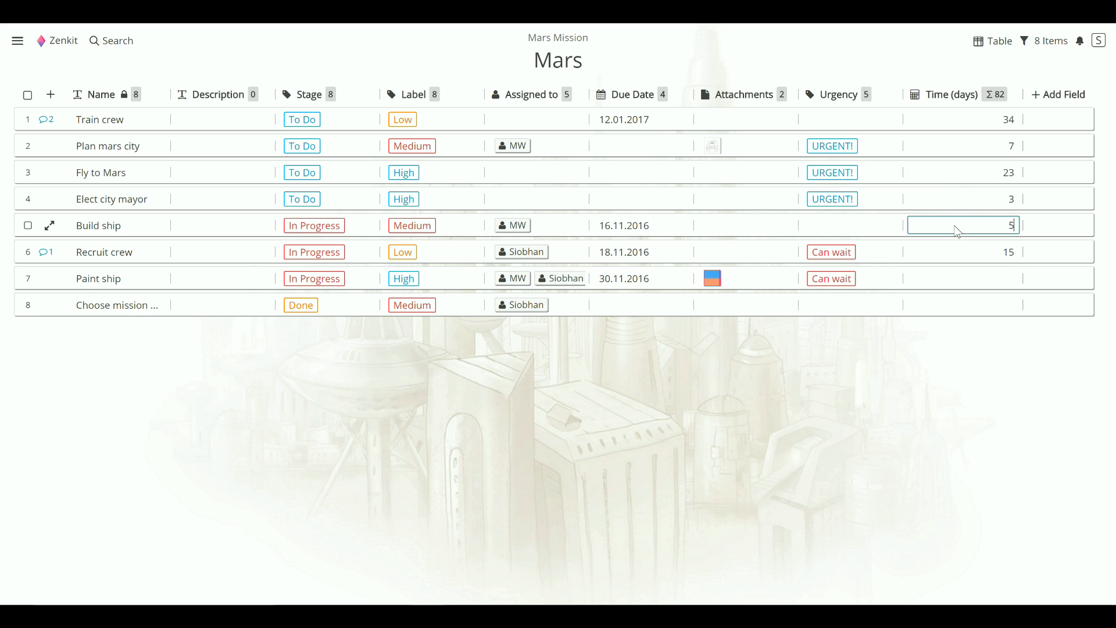
{"action": "left_click", "coordinate": [1013, 100]}
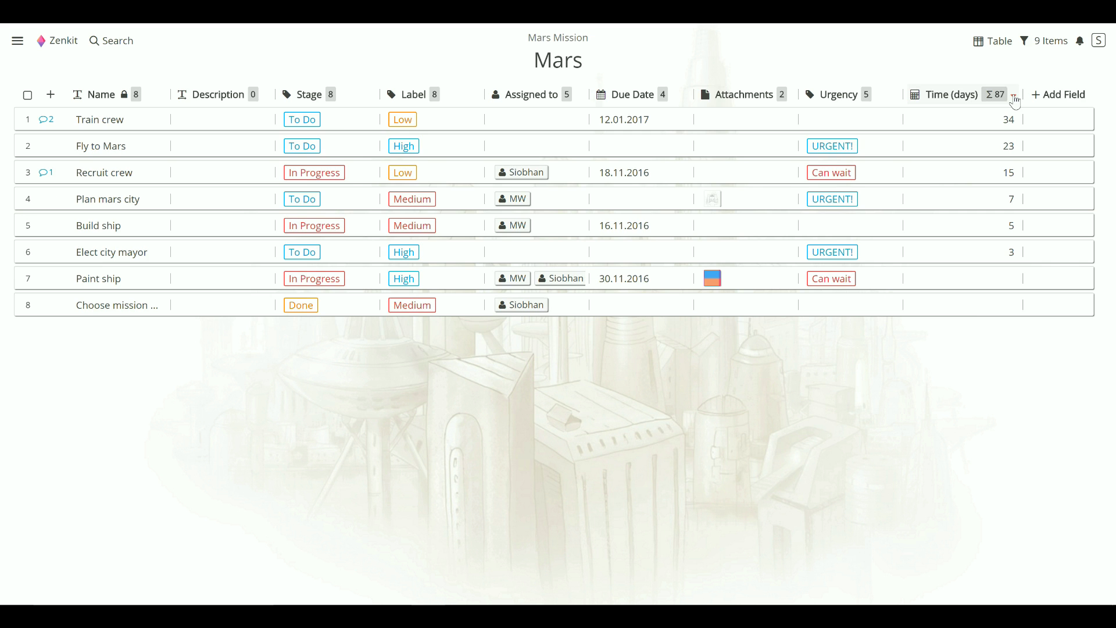
{"action": "left_click", "coordinate": [1014, 100]}
{"action": "left_click", "coordinate": [879, 98]}
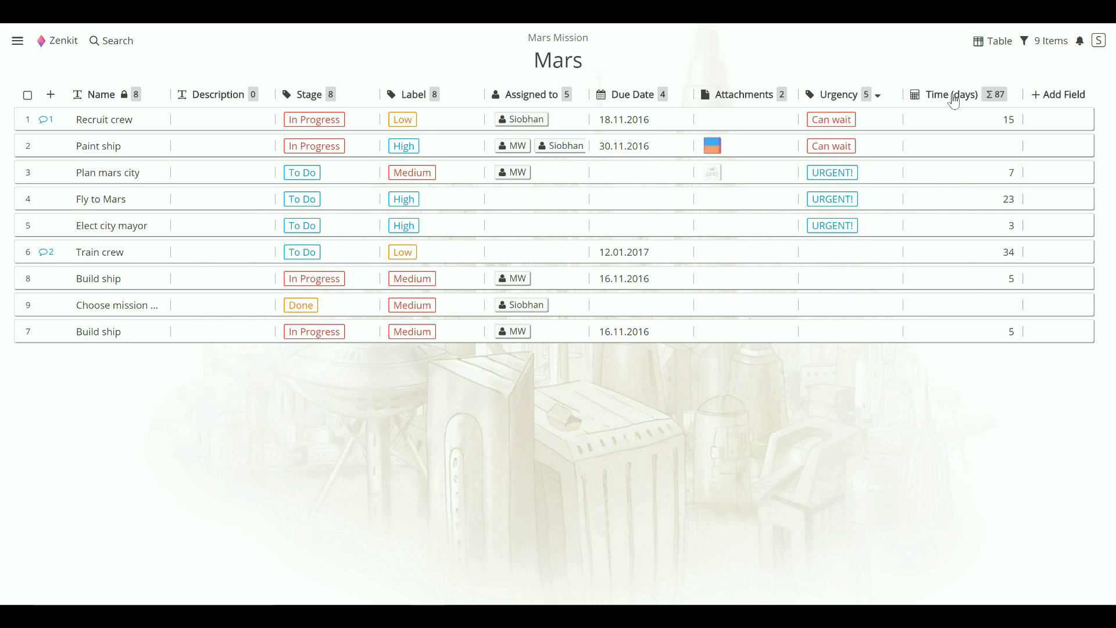
Change the Time (days) column summary from Sum to Avg, showing 10.88
{"action": "left_click", "coordinate": [991, 98]}
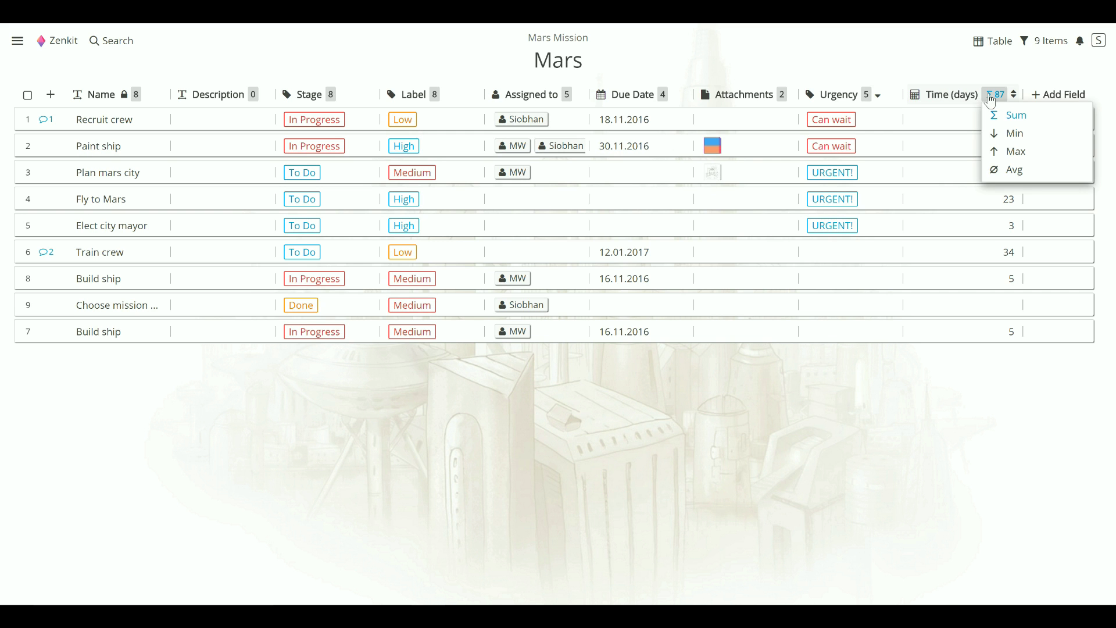
{"action": "left_click", "coordinate": [1009, 170]}
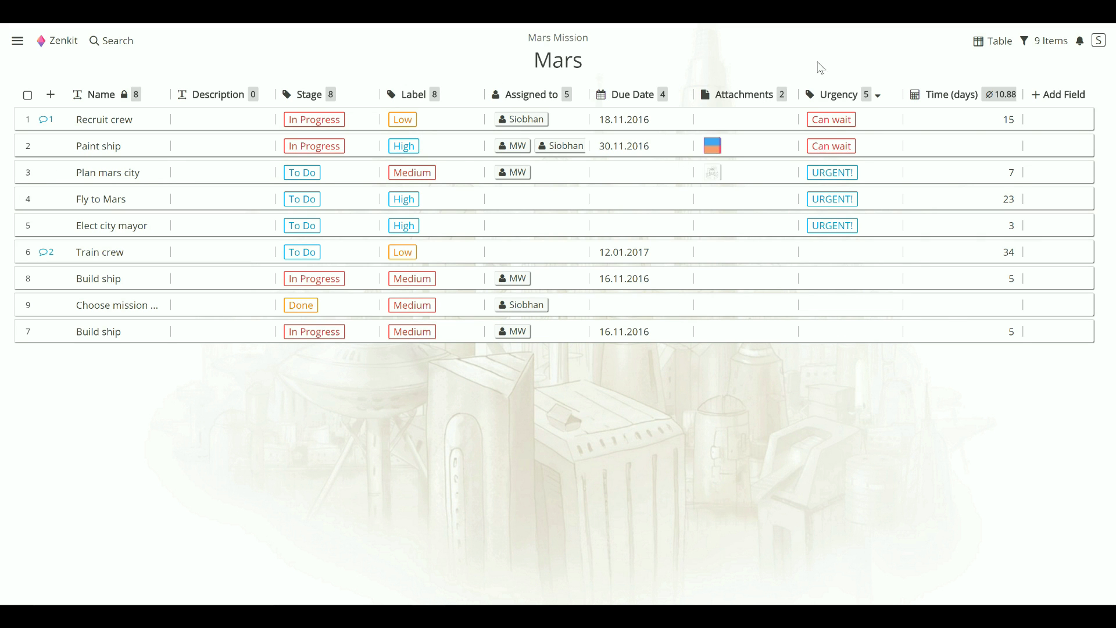
Switch to Calendar view and move Choose mission name from Unscheduled onto 24 November 2016
{"action": "left_click", "coordinate": [991, 41]}
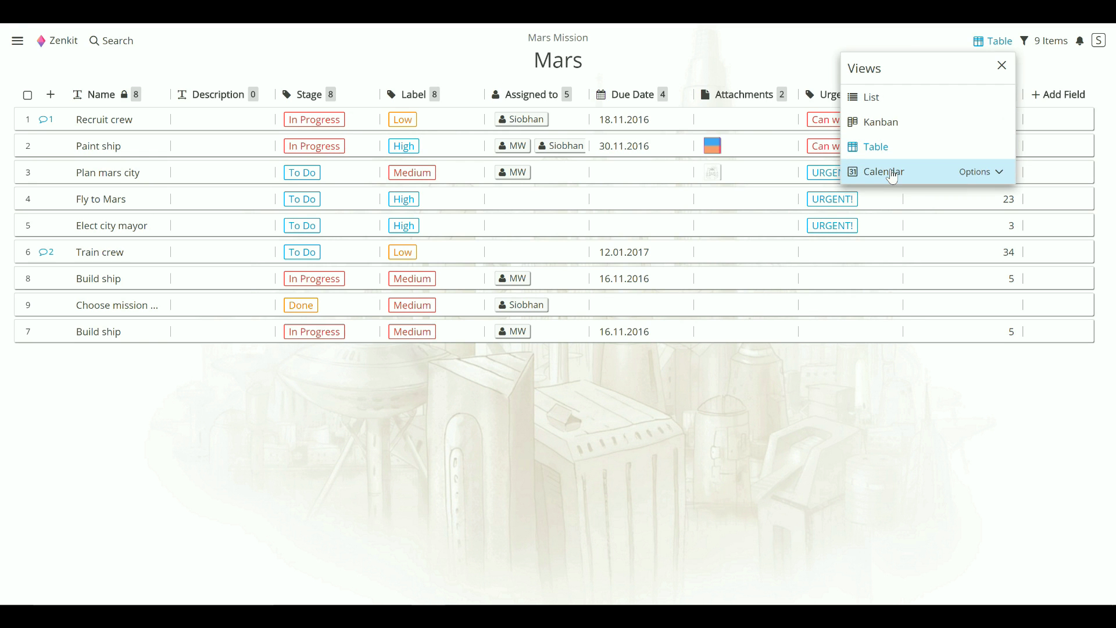
{"action": "left_click", "coordinate": [891, 173]}
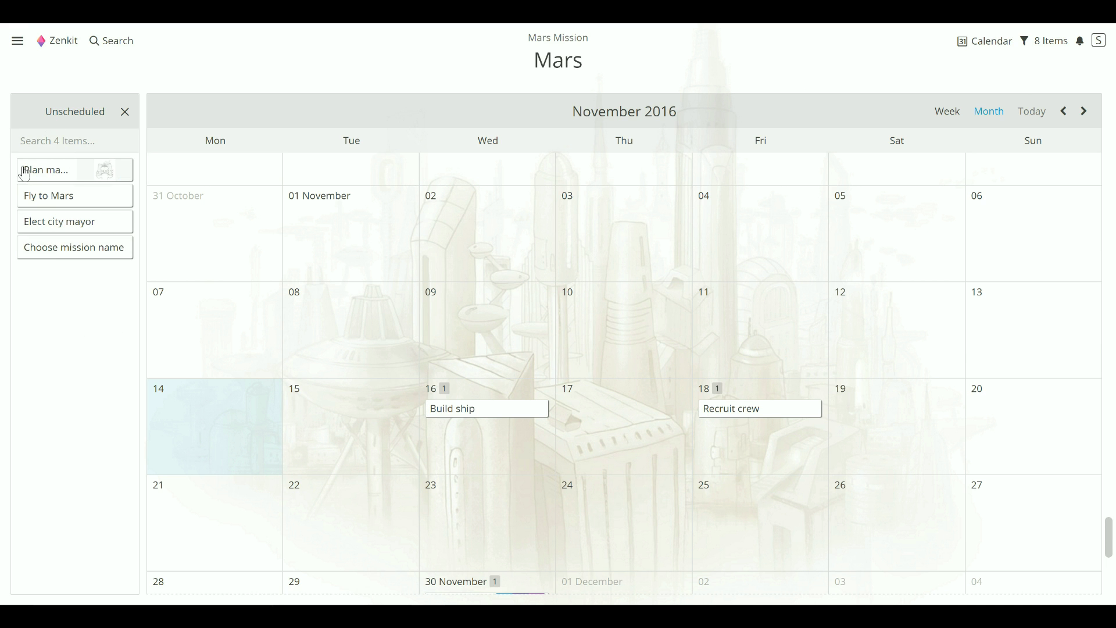
{"action": "left_click_drag", "start_coordinate": [38, 244], "coordinate": [609, 511]}
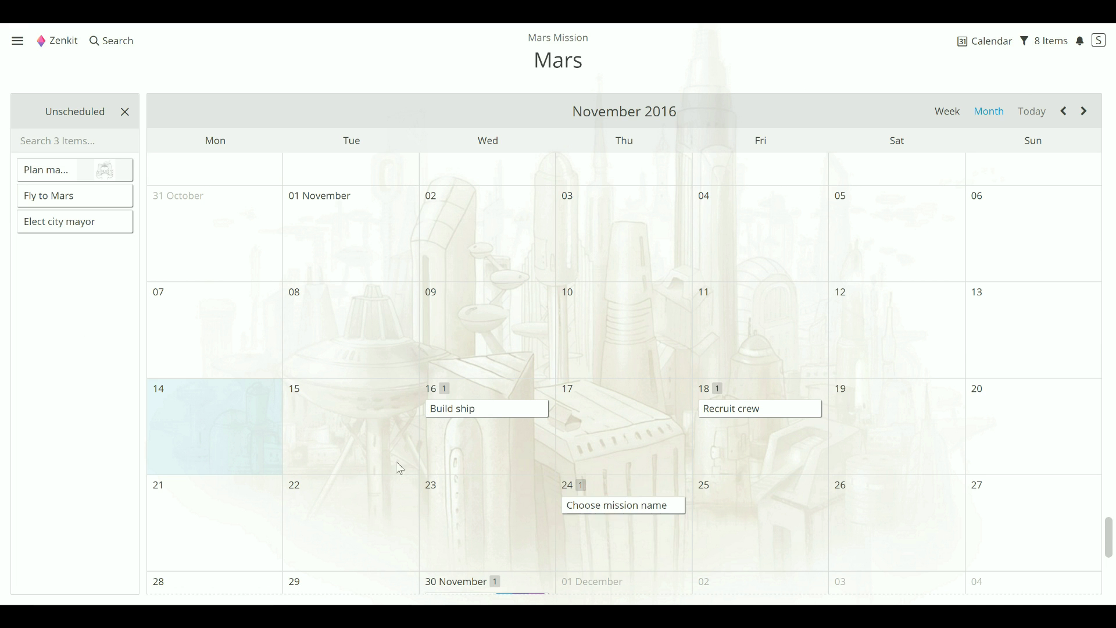
{"action": "left_click", "coordinate": [126, 112]}
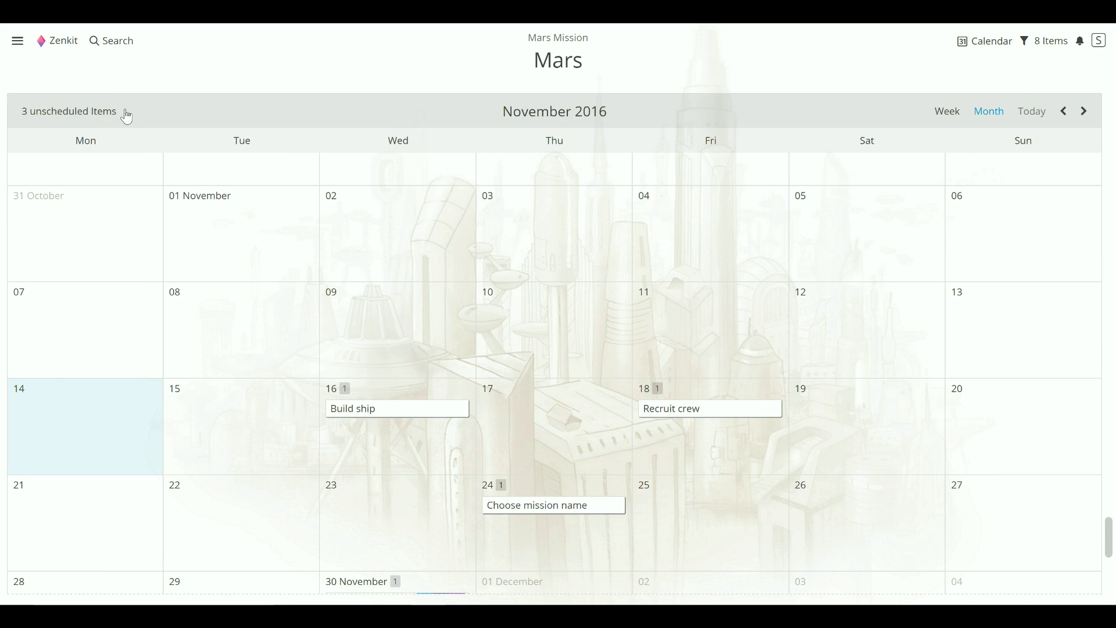
{"action": "left_click", "coordinate": [89, 119]}
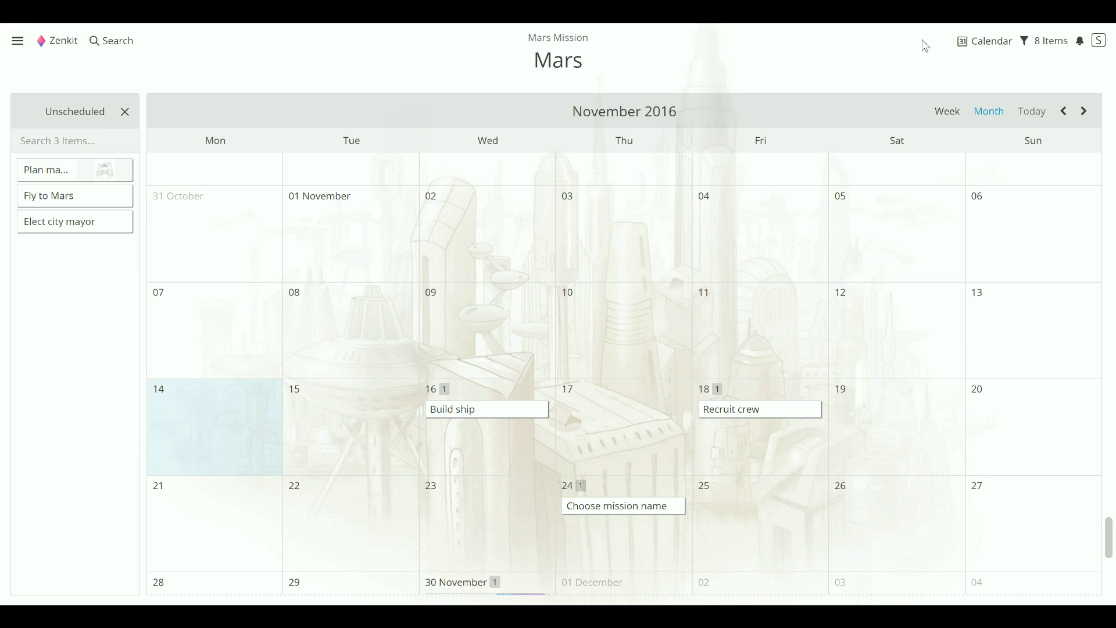
Switch to List view with Item Size at minimum and Image Position set to None
{"action": "left_click", "coordinate": [966, 41]}
{"action": "left_click", "coordinate": [944, 96]}
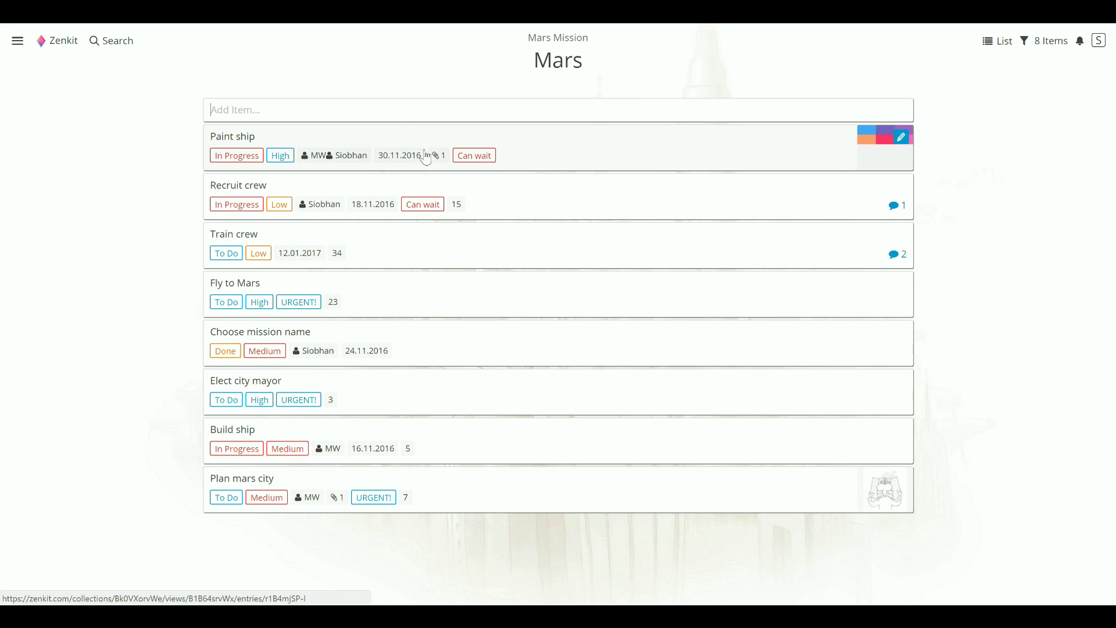
{"action": "left_click", "coordinate": [998, 41]}
{"action": "left_click", "coordinate": [988, 97]}
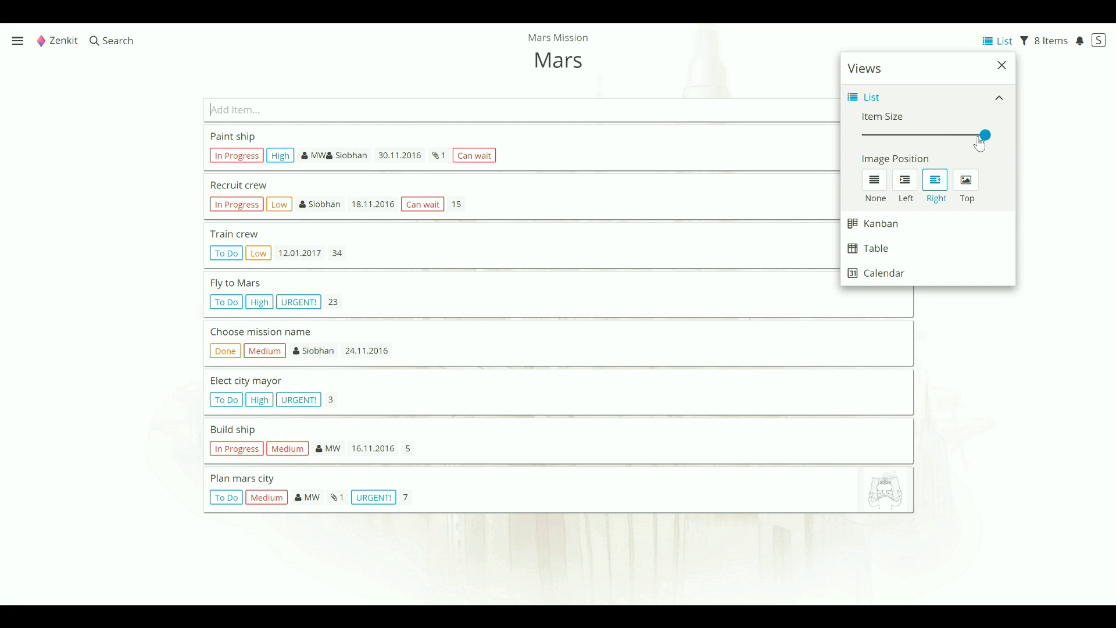
{"action": "left_click", "coordinate": [890, 138]}
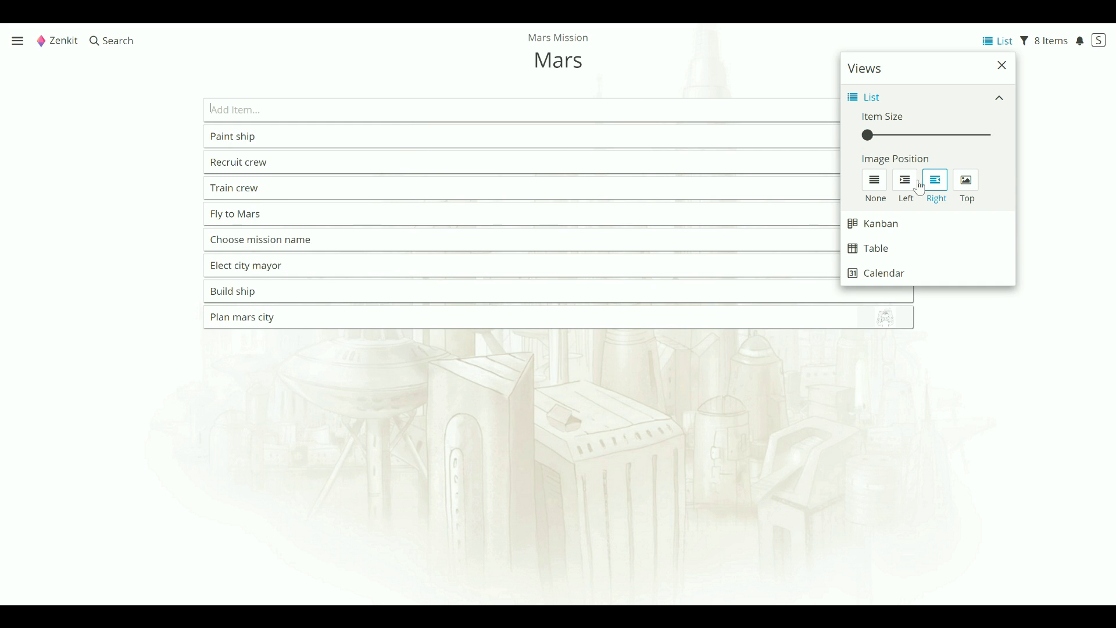
{"action": "left_click", "coordinate": [876, 183]}
{"action": "left_click", "coordinate": [1065, 183]}
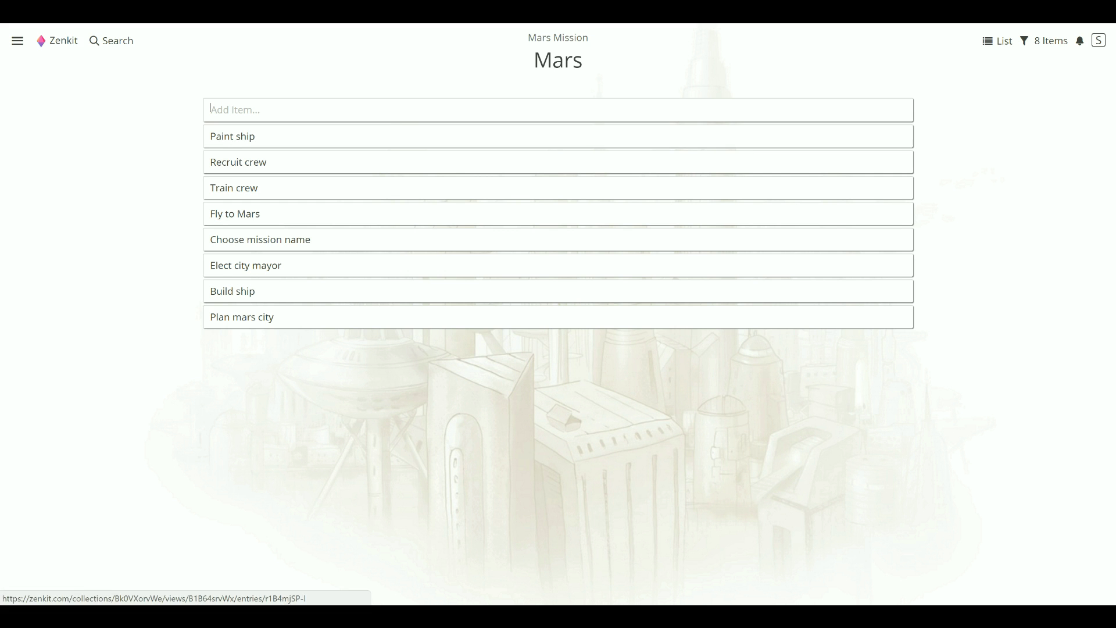
Add an Assigned to filter for one team member, leaving Paint ship, Recruit crew and Choose mission name
{"action": "left_click", "coordinate": [1048, 42]}
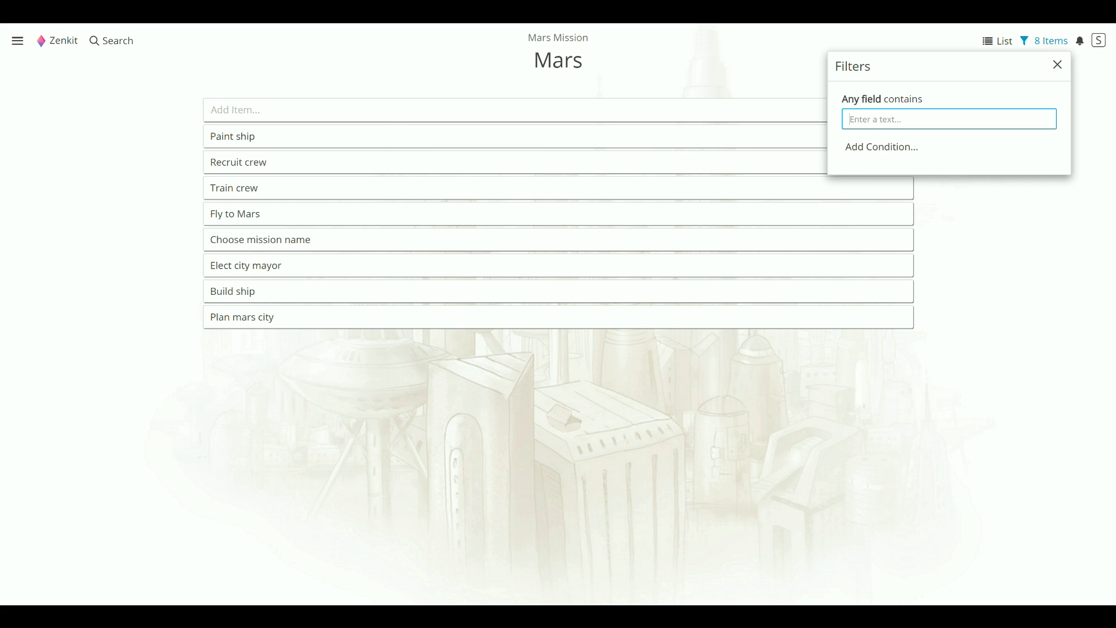
{"action": "left_click", "coordinate": [901, 153]}
{"action": "left_click", "coordinate": [898, 256]}
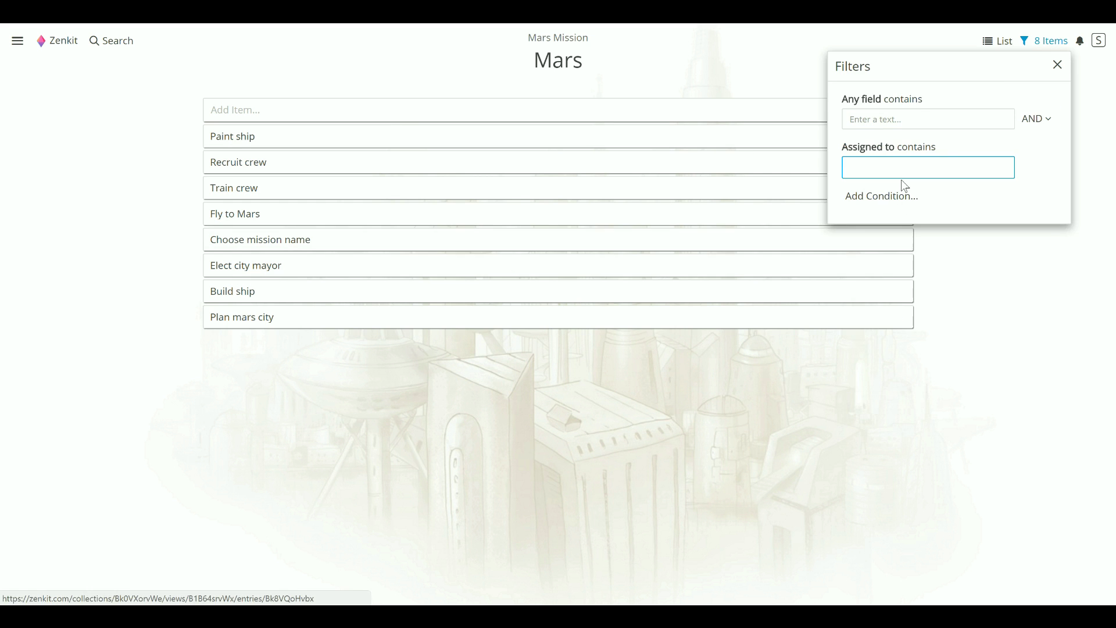
{"action": "left_click", "coordinate": [887, 188]}
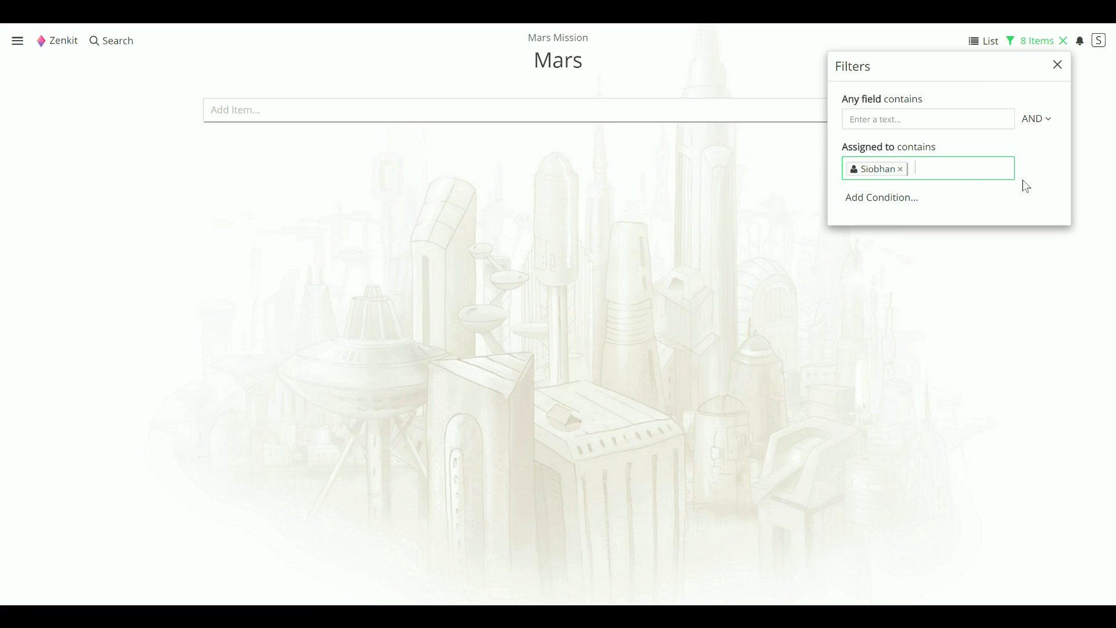
{"action": "left_click", "coordinate": [894, 289]}
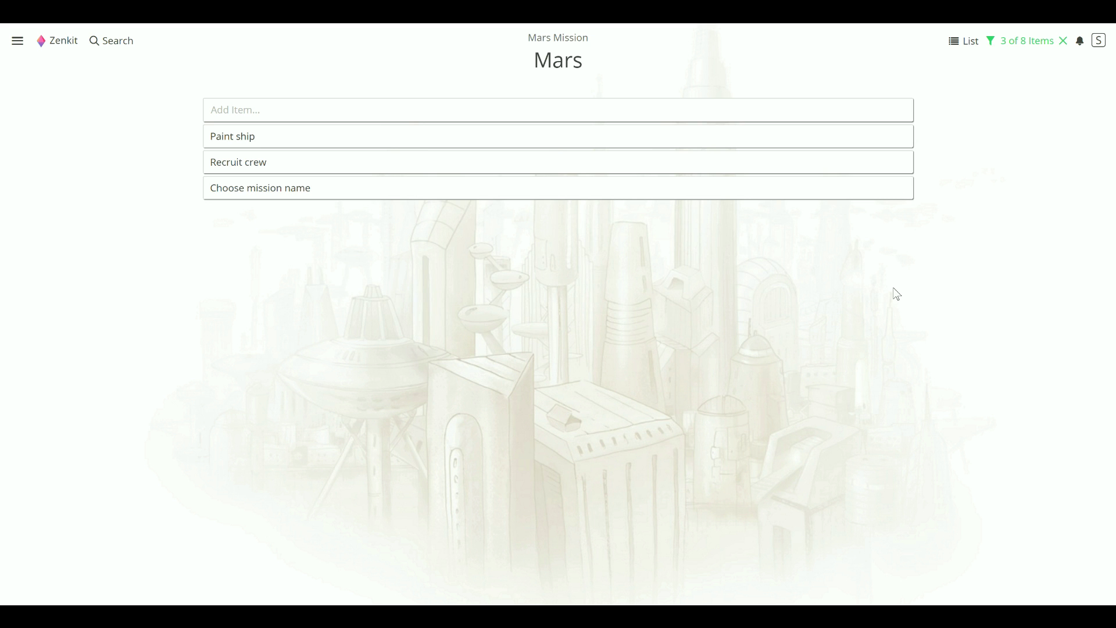